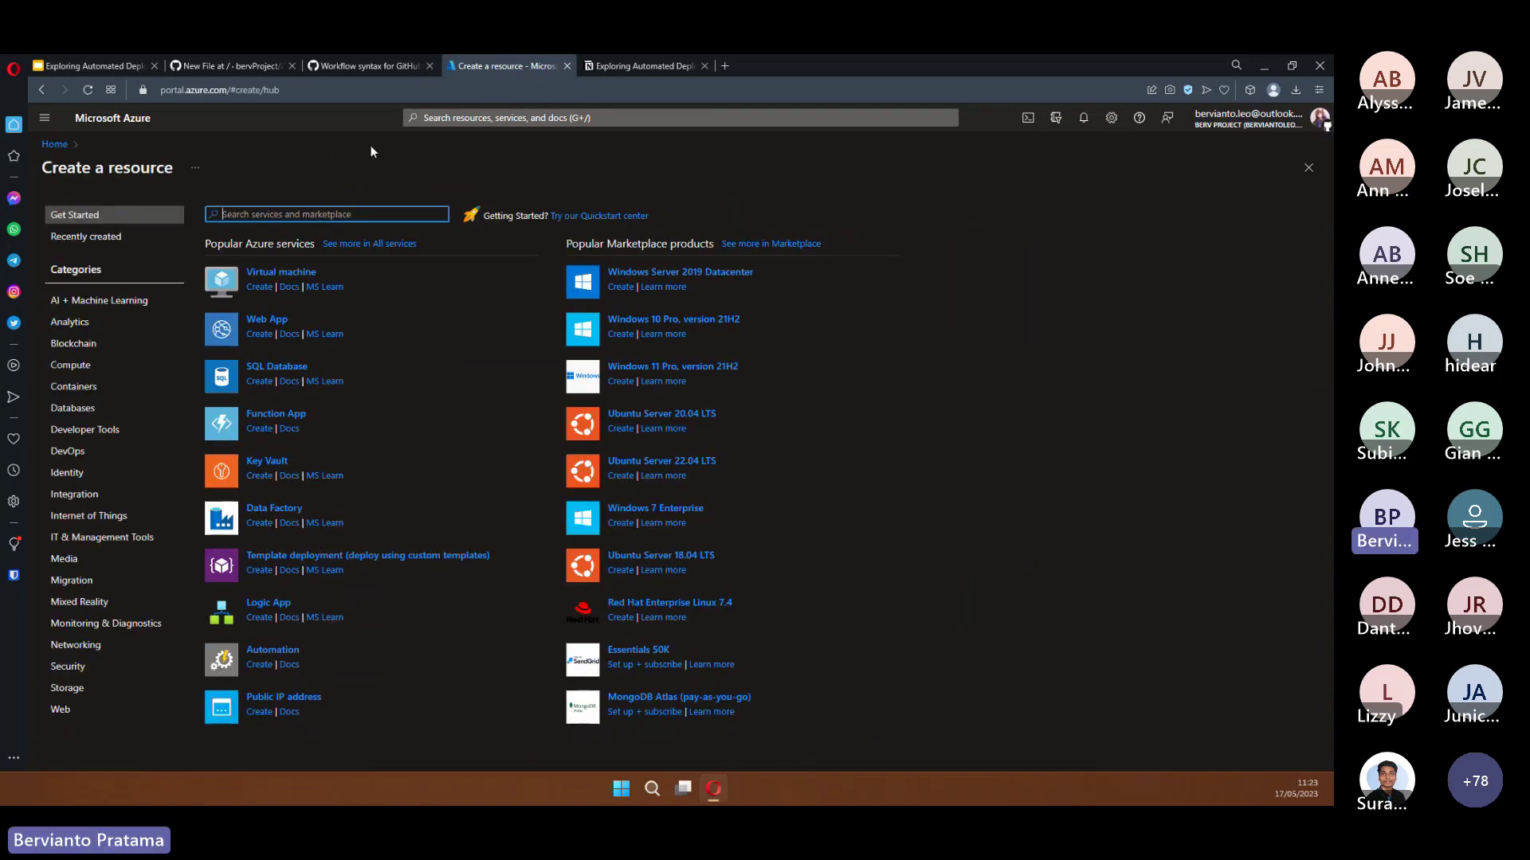
Start creating a Web App resource and name it "dotnet-example-" followed by the owner's first name.
left_click(260, 336)
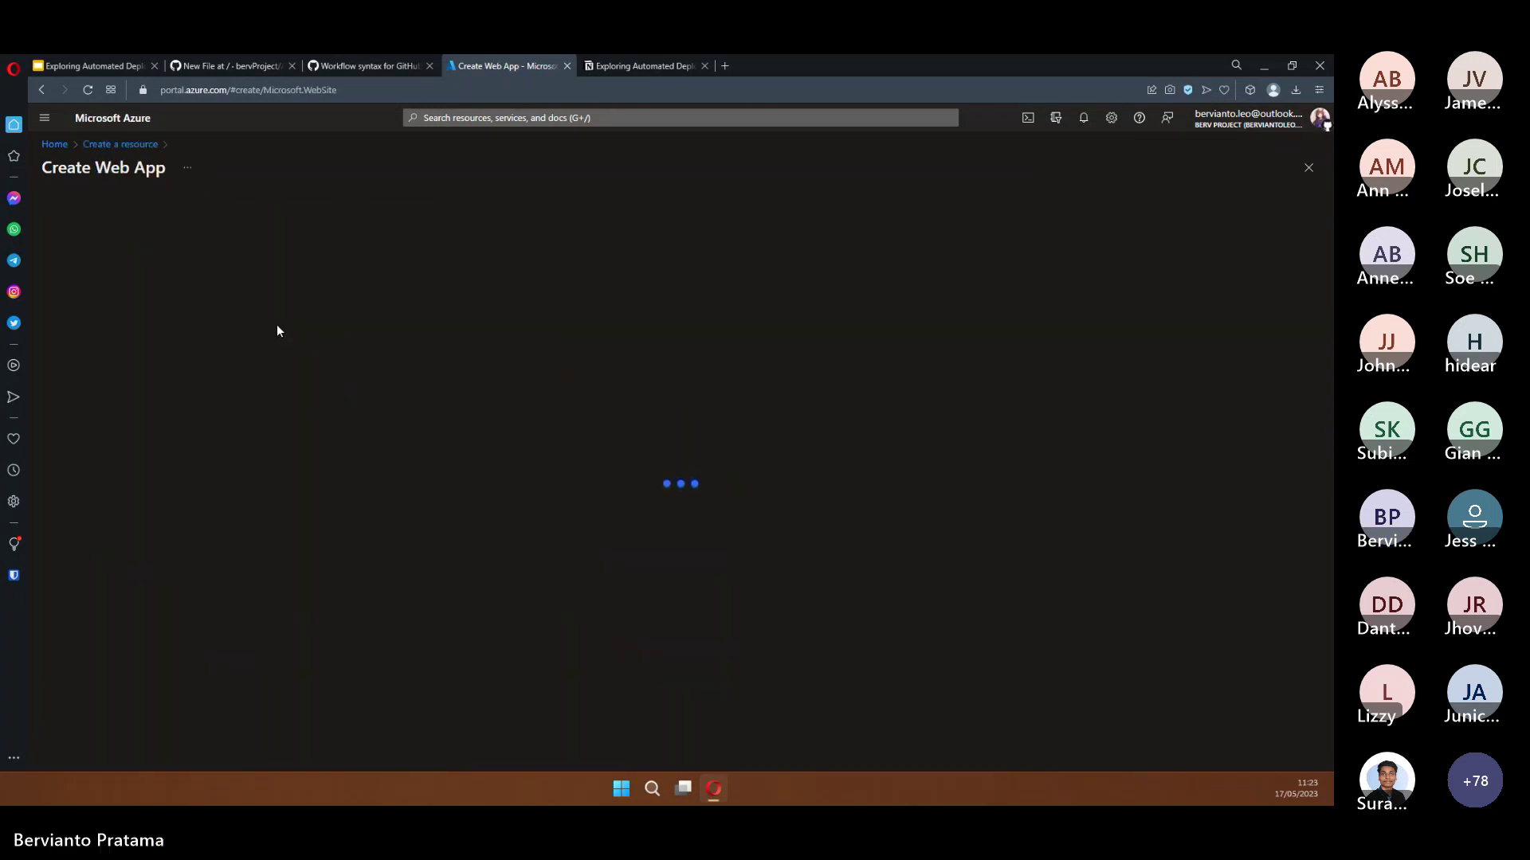
scroll(279, 419, "down", 1)
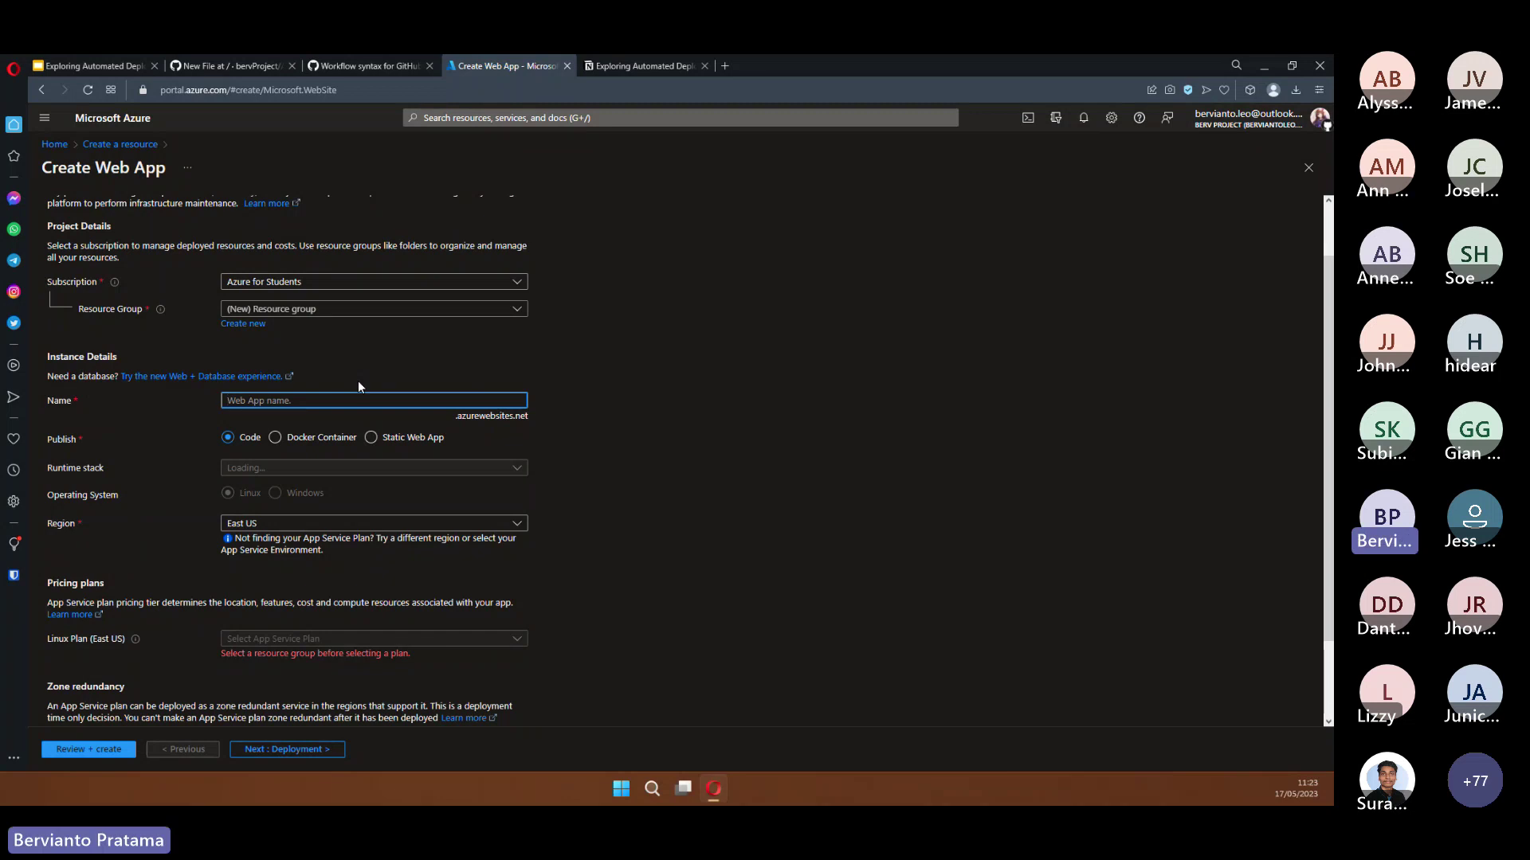
type("do")
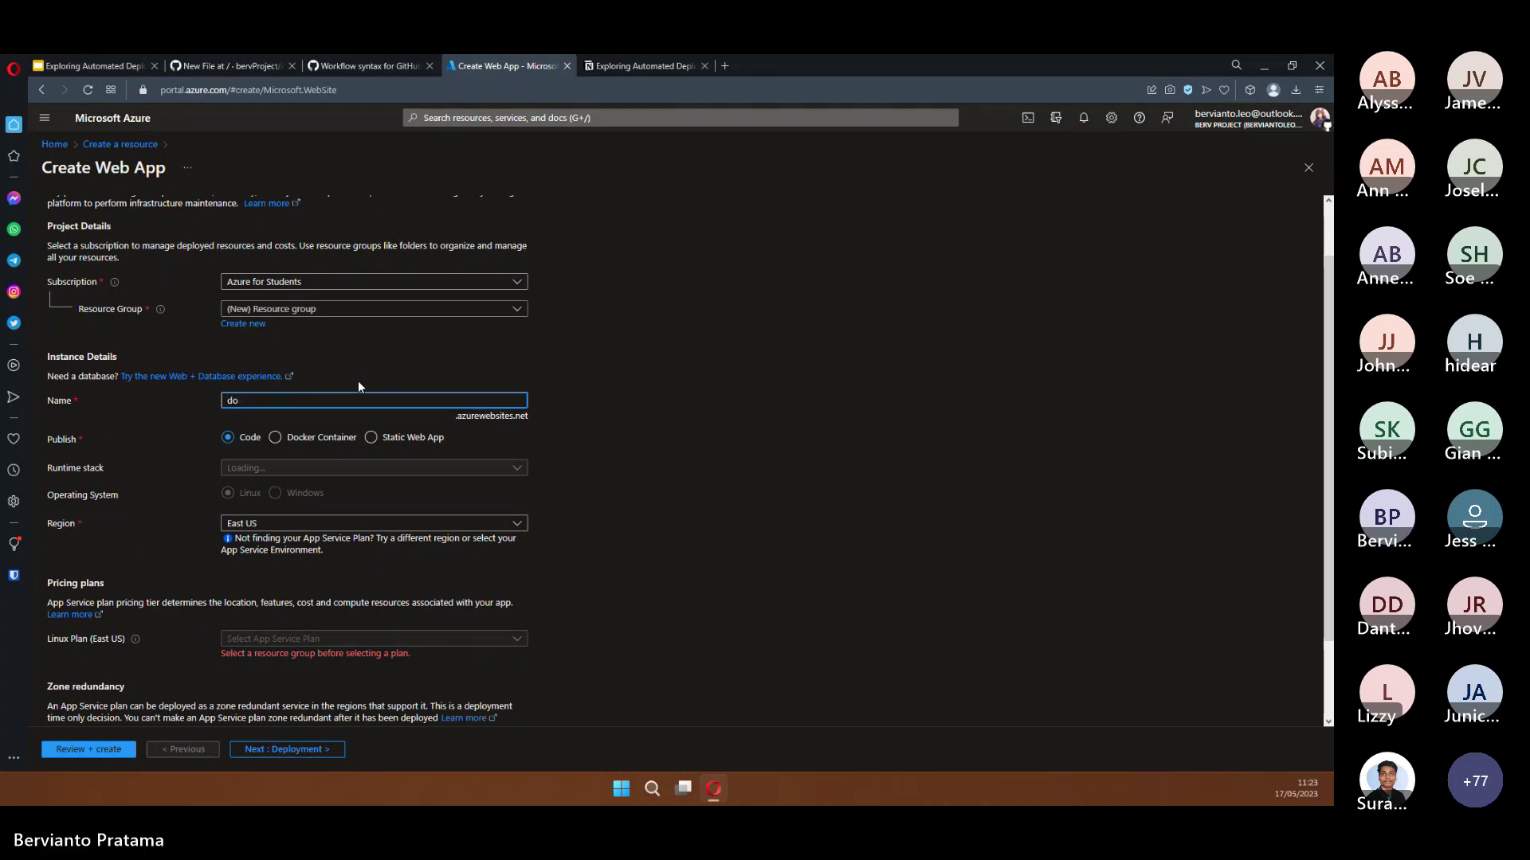
type("tnet-")
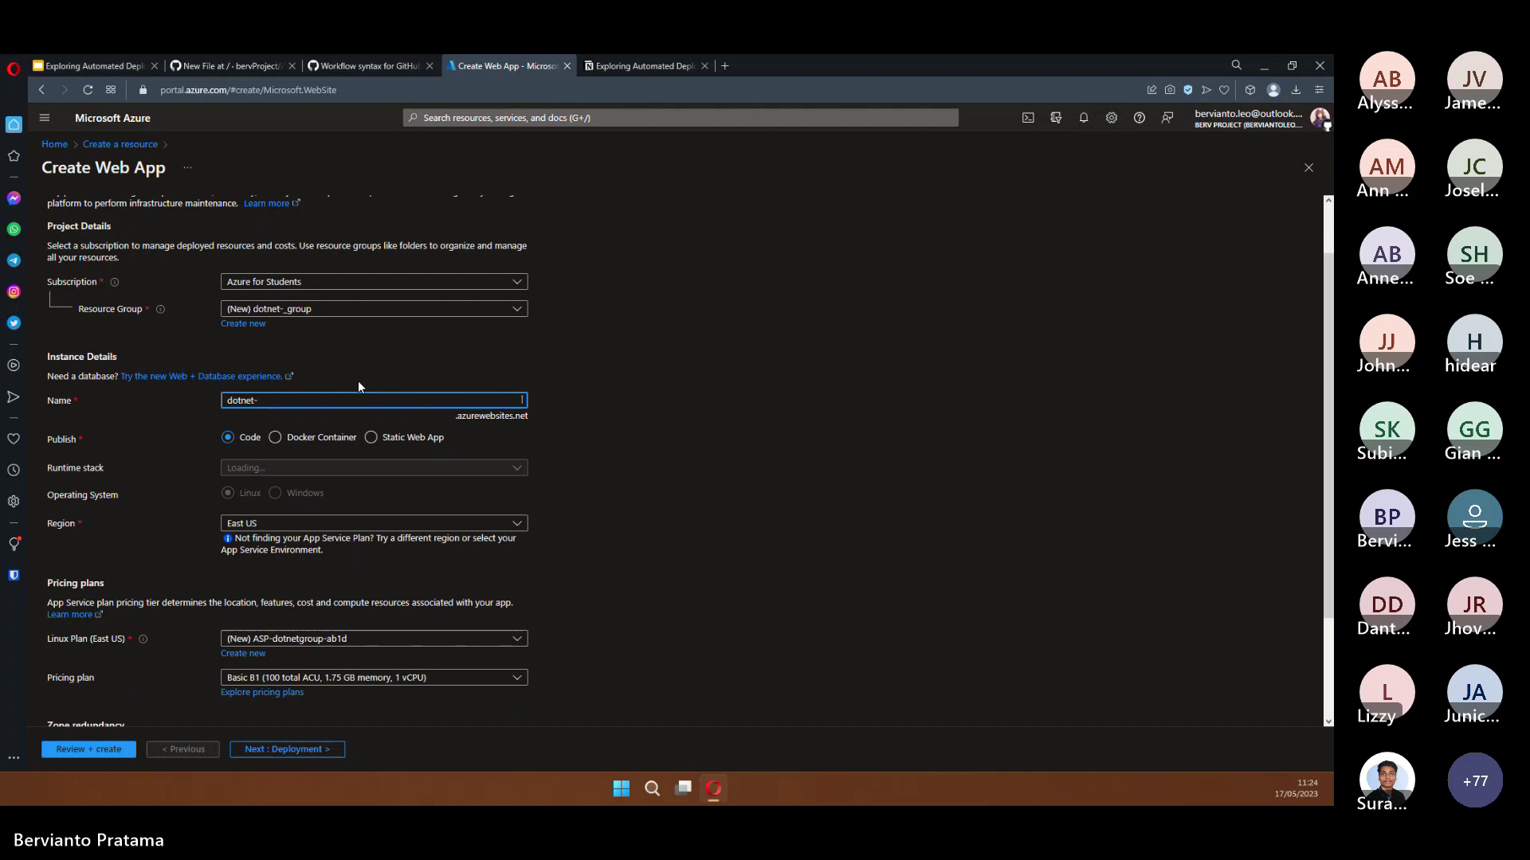
type("example-")
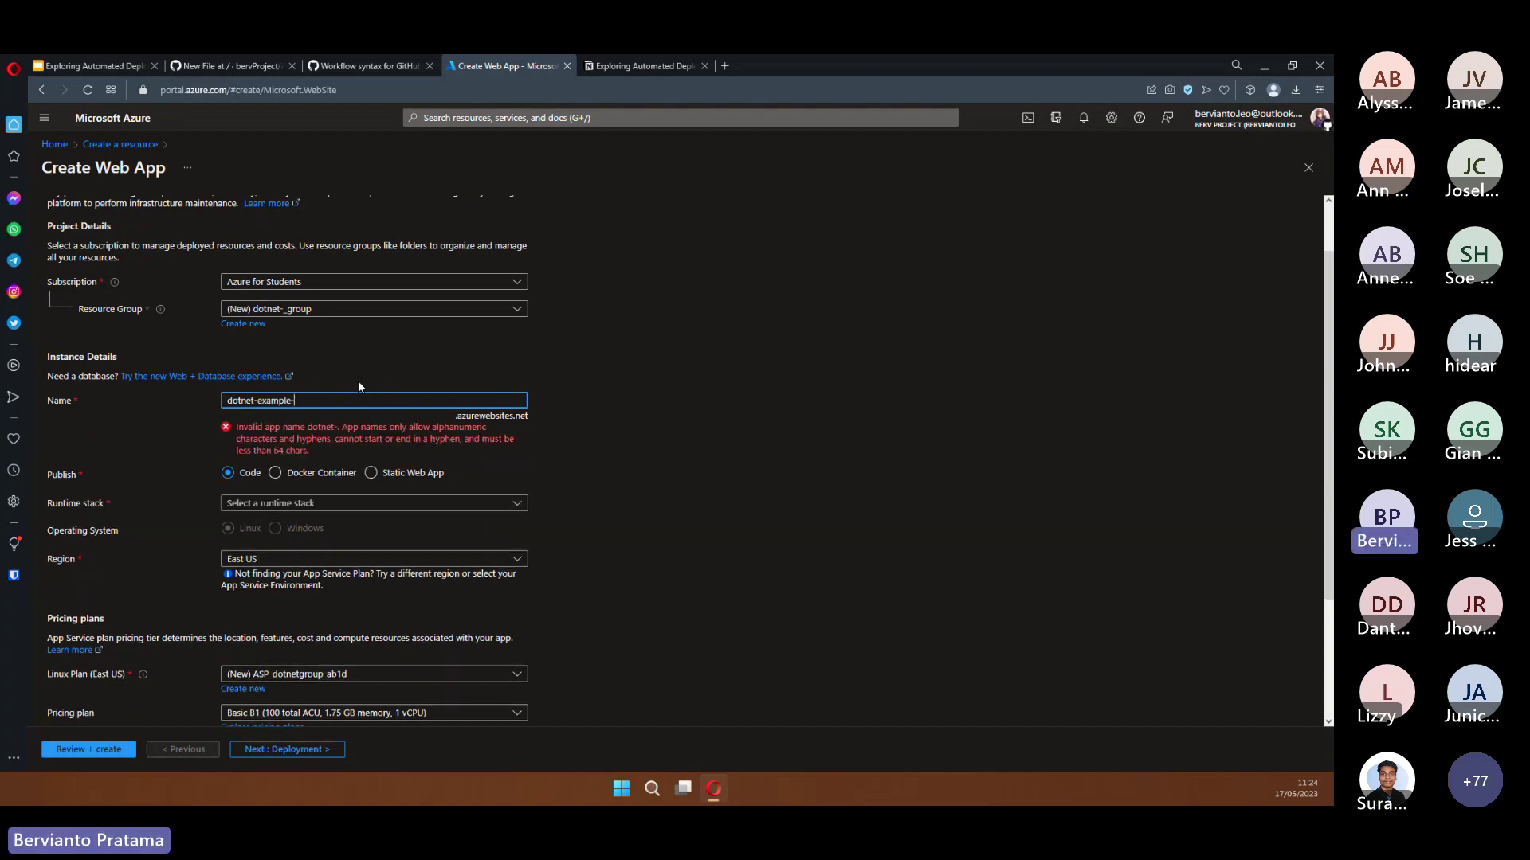
type("bervianto")
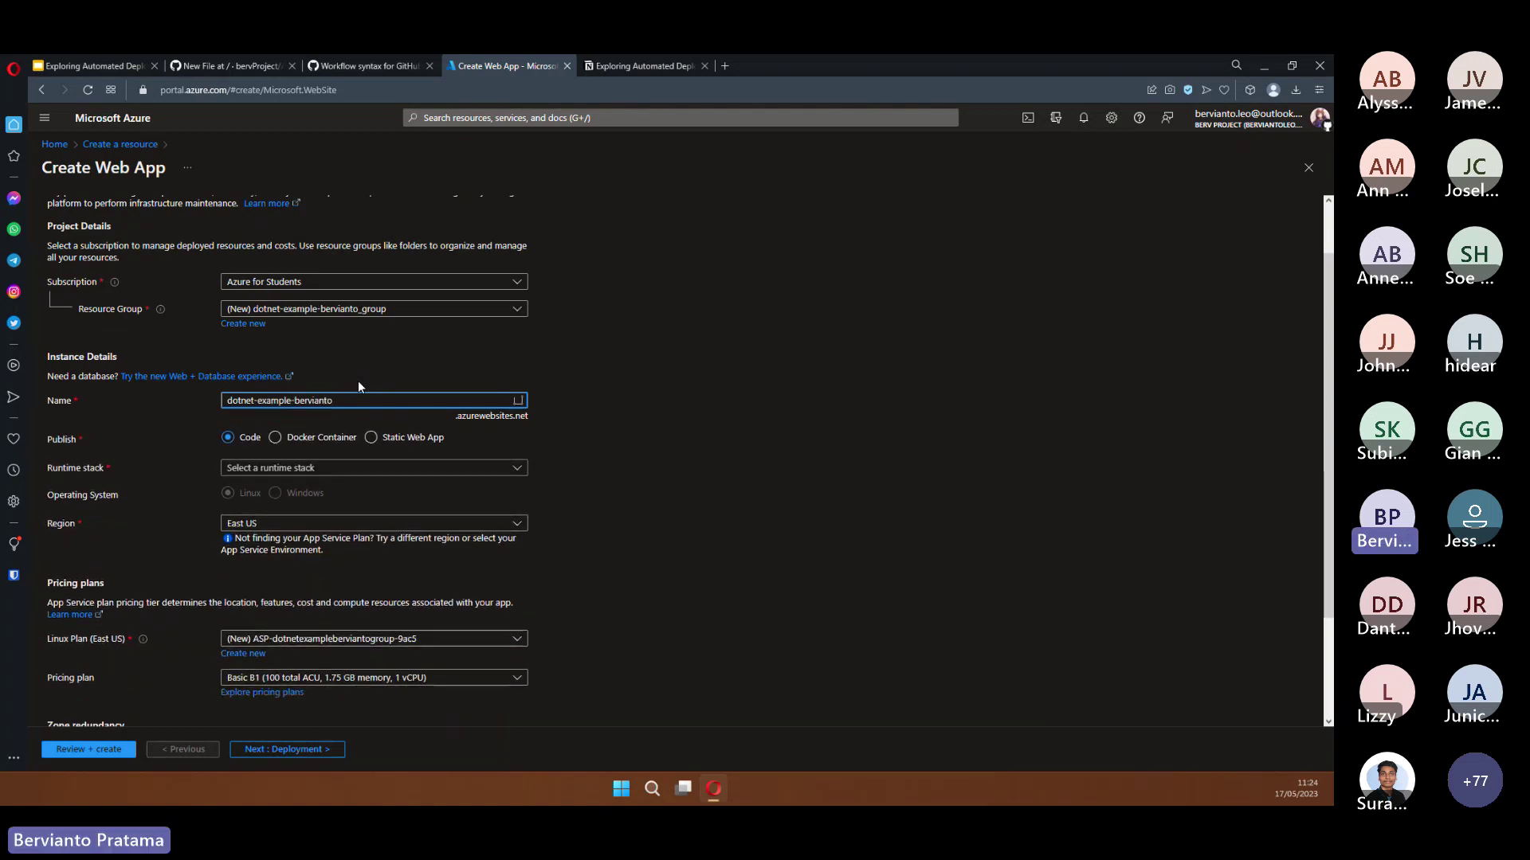
Set the web app's runtime stack to .NET 7 (STS), its region to Southeast Asia and its operating system to Linux.
left_click(302, 470)
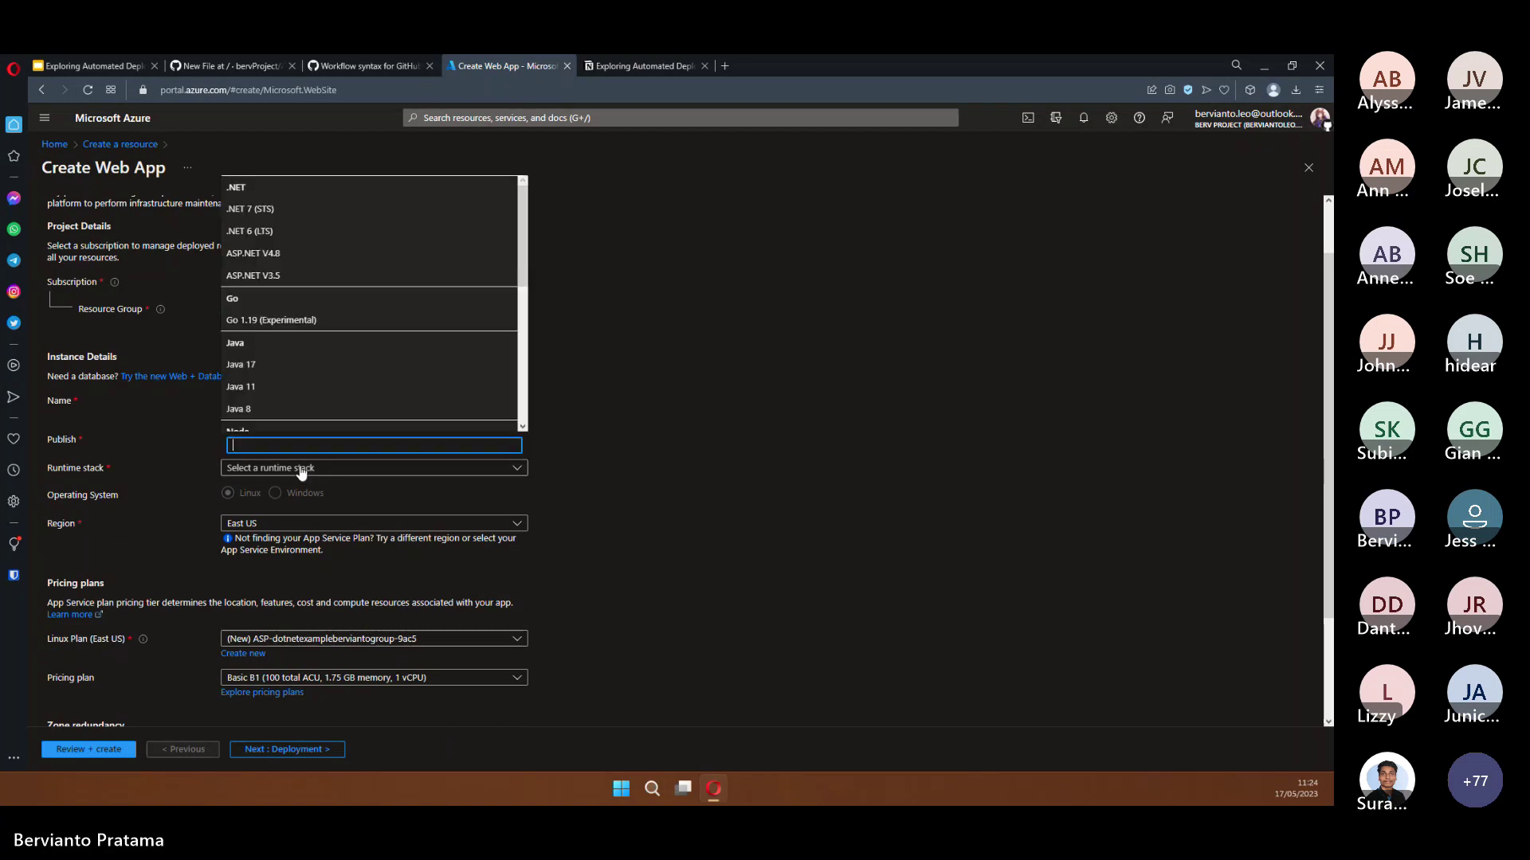
left_click(276, 212)
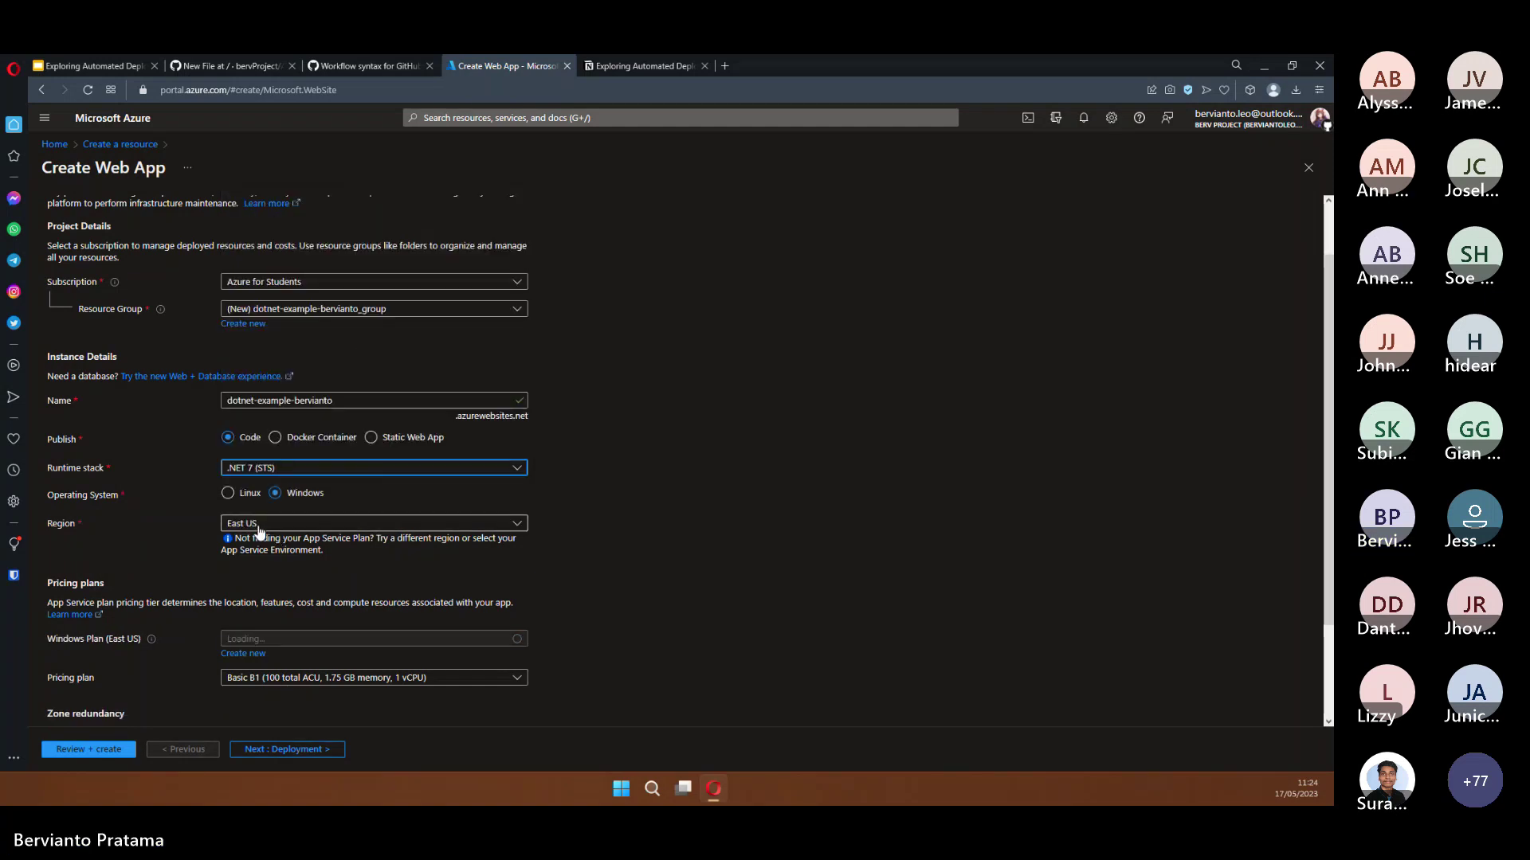
left_click(284, 526)
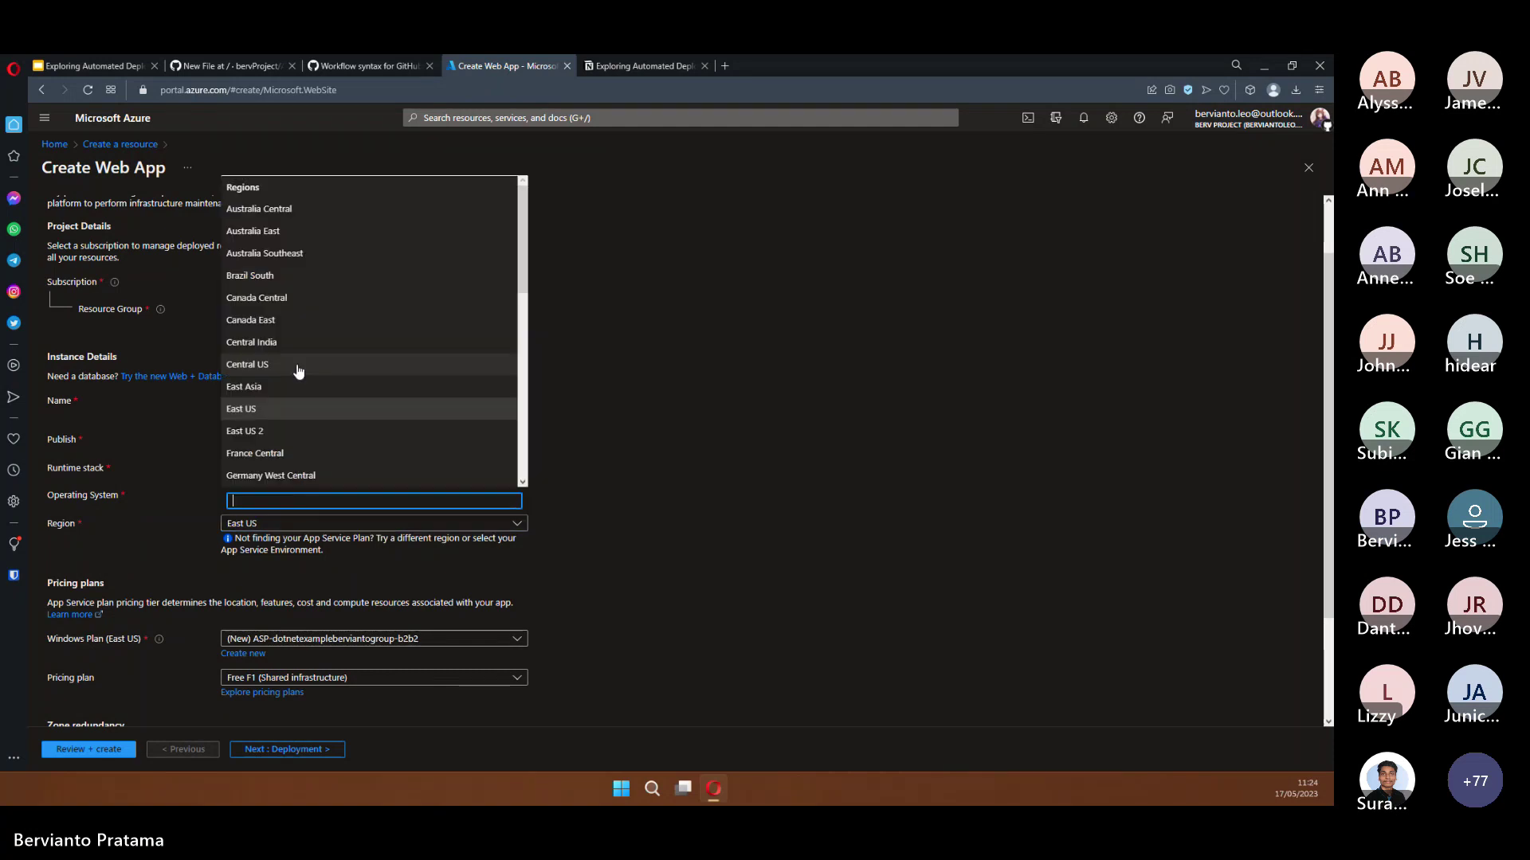
scroll(303, 350, "down", 5)
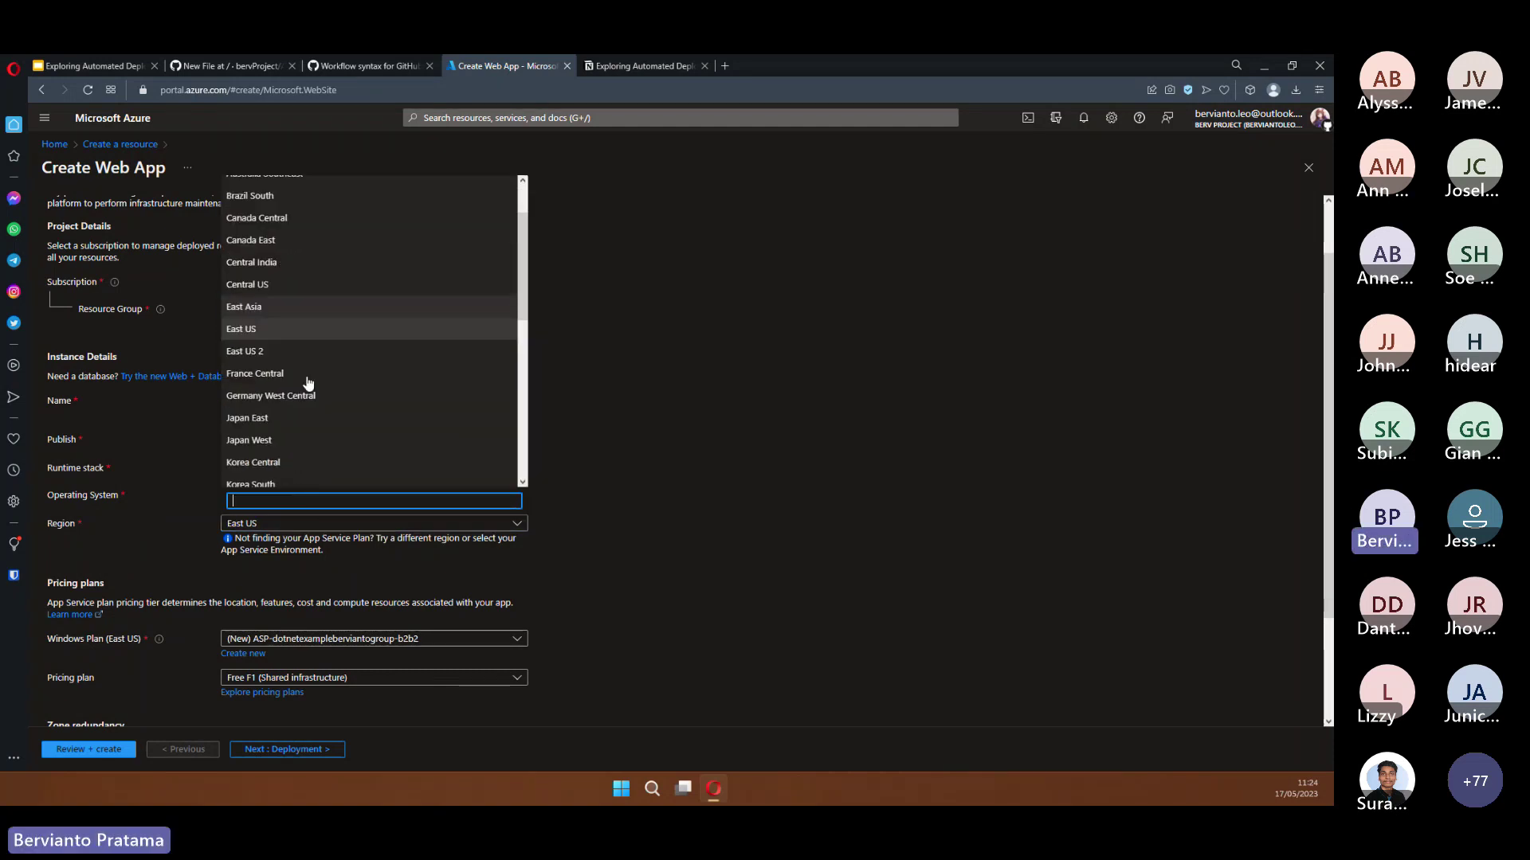
scroll(303, 383, "up", 3)
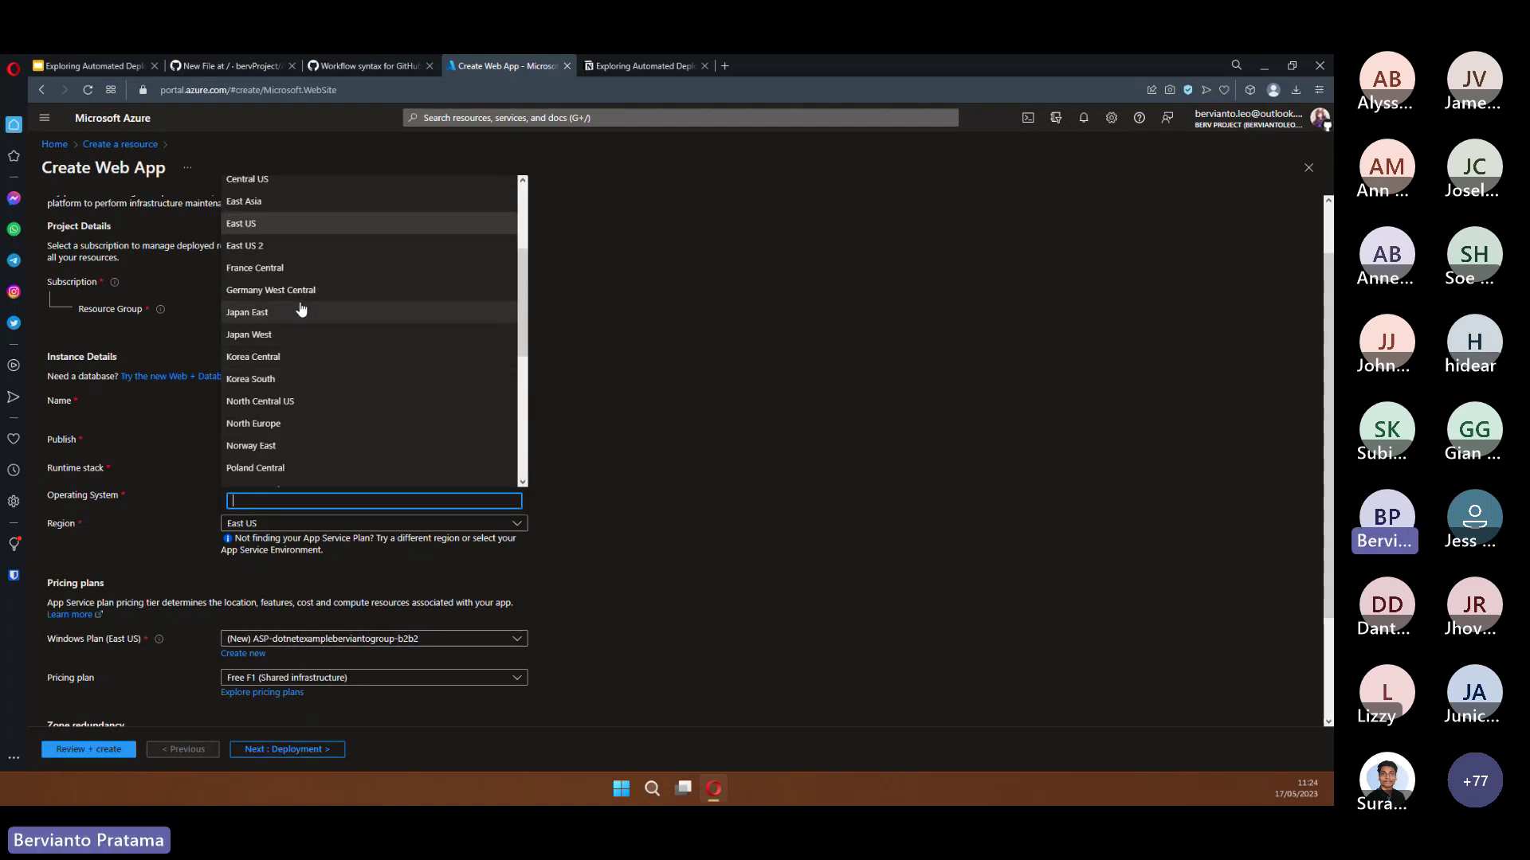
scroll(290, 378, "down", 3)
left_click(284, 372)
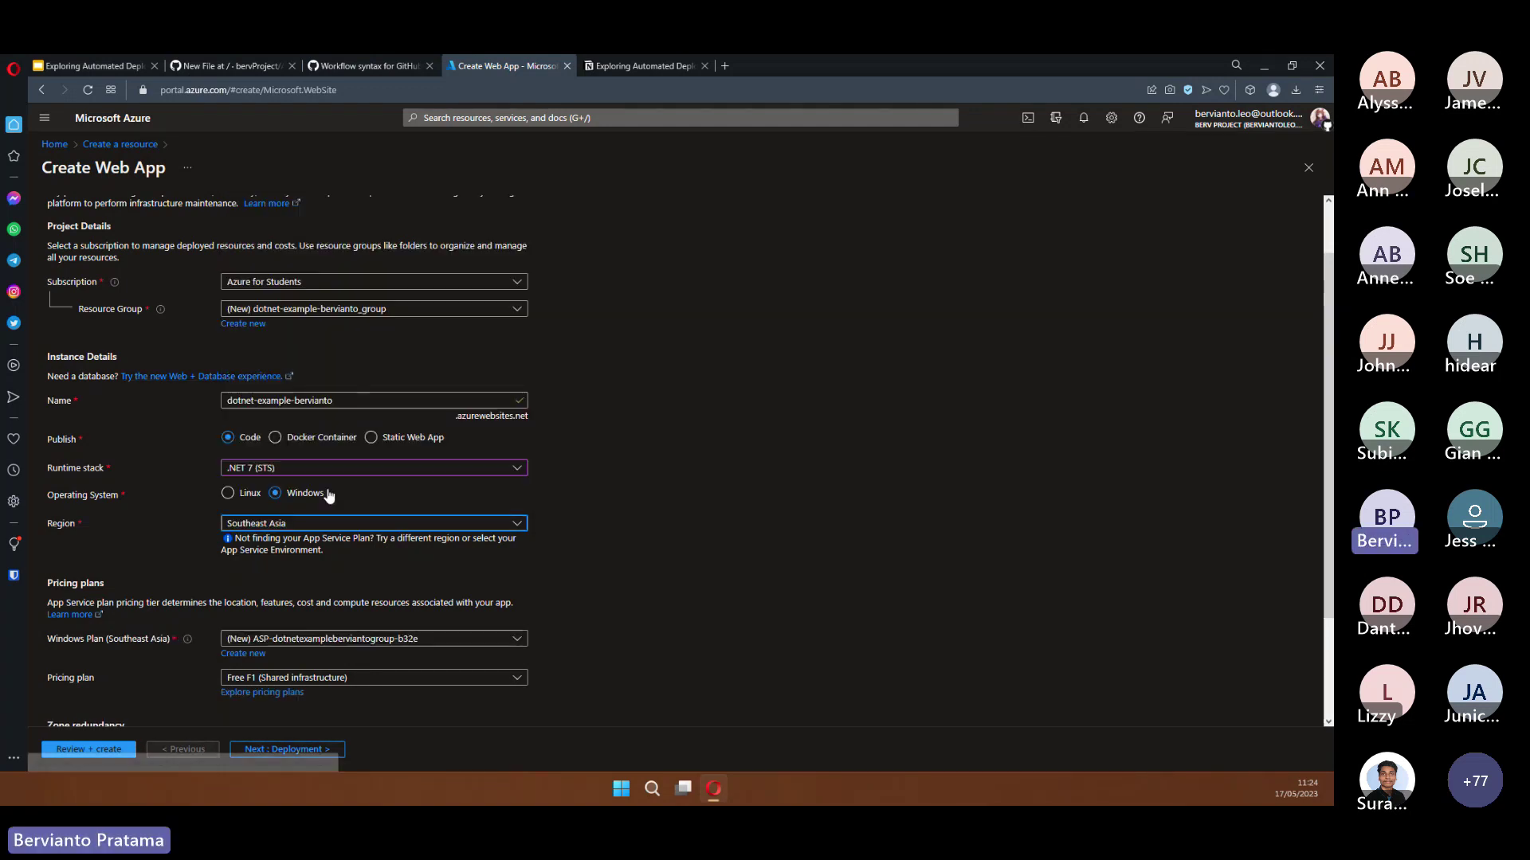
left_click(228, 493)
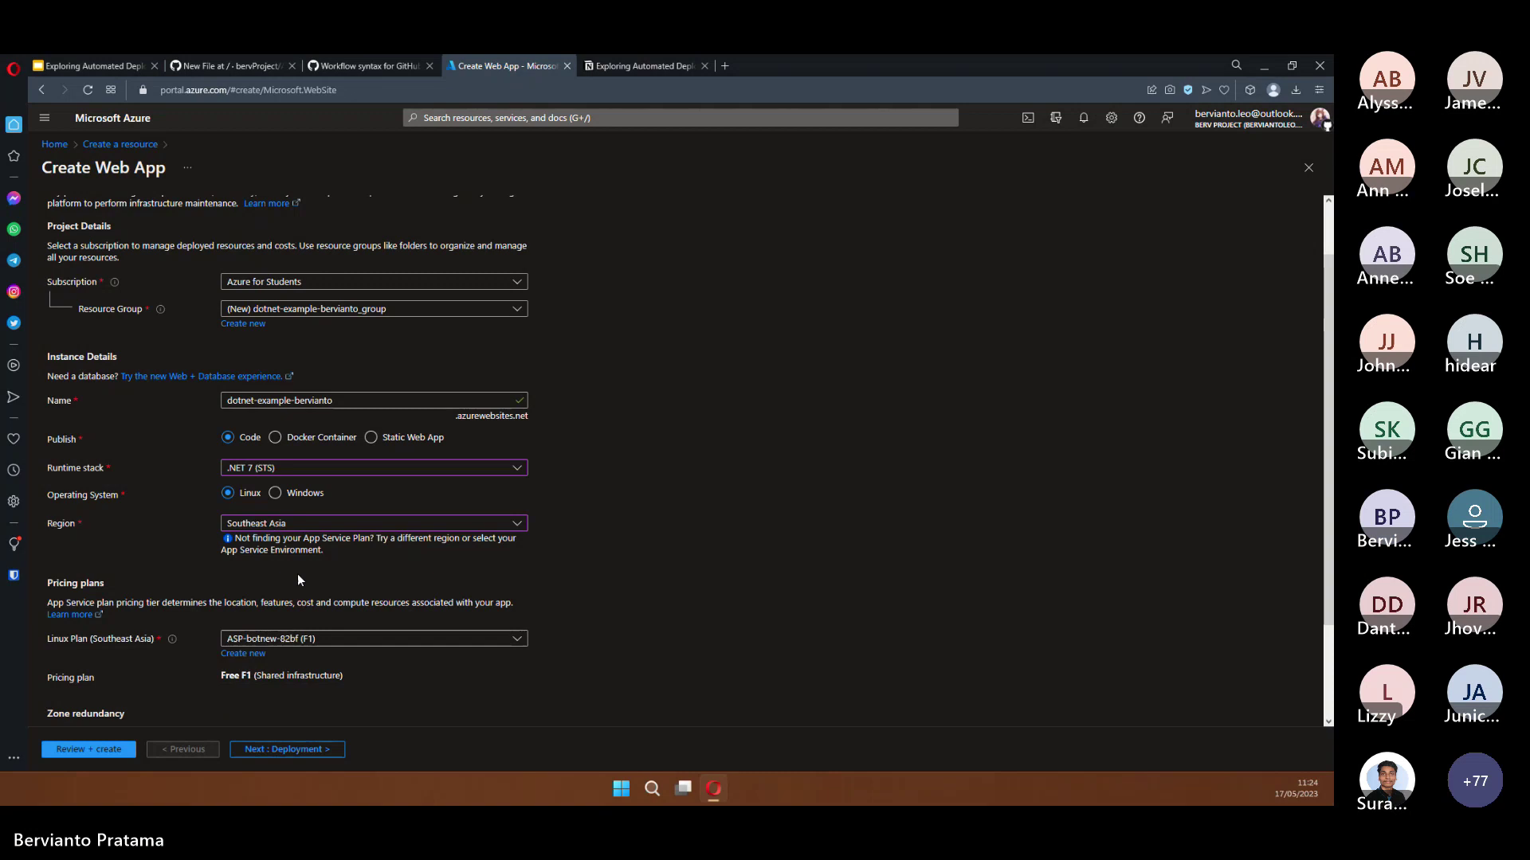
Examine the pricing plan section, including the available Linux plans, the pricing tier and the form for a new App Service plan.
scroll(298, 573, "down", 2)
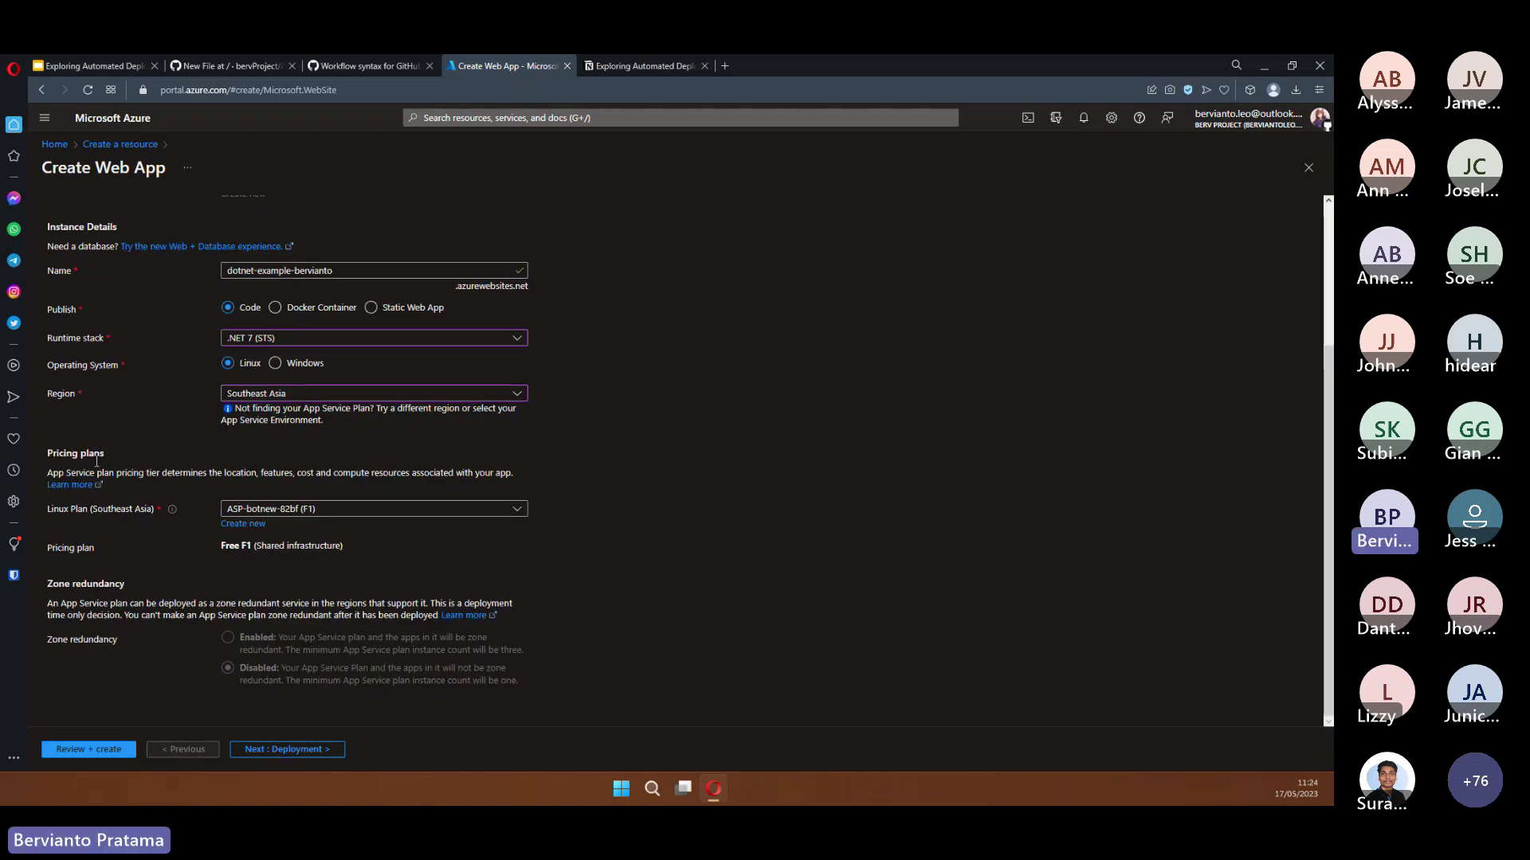
left_click_drag(230, 473, 484, 479)
left_click(345, 473)
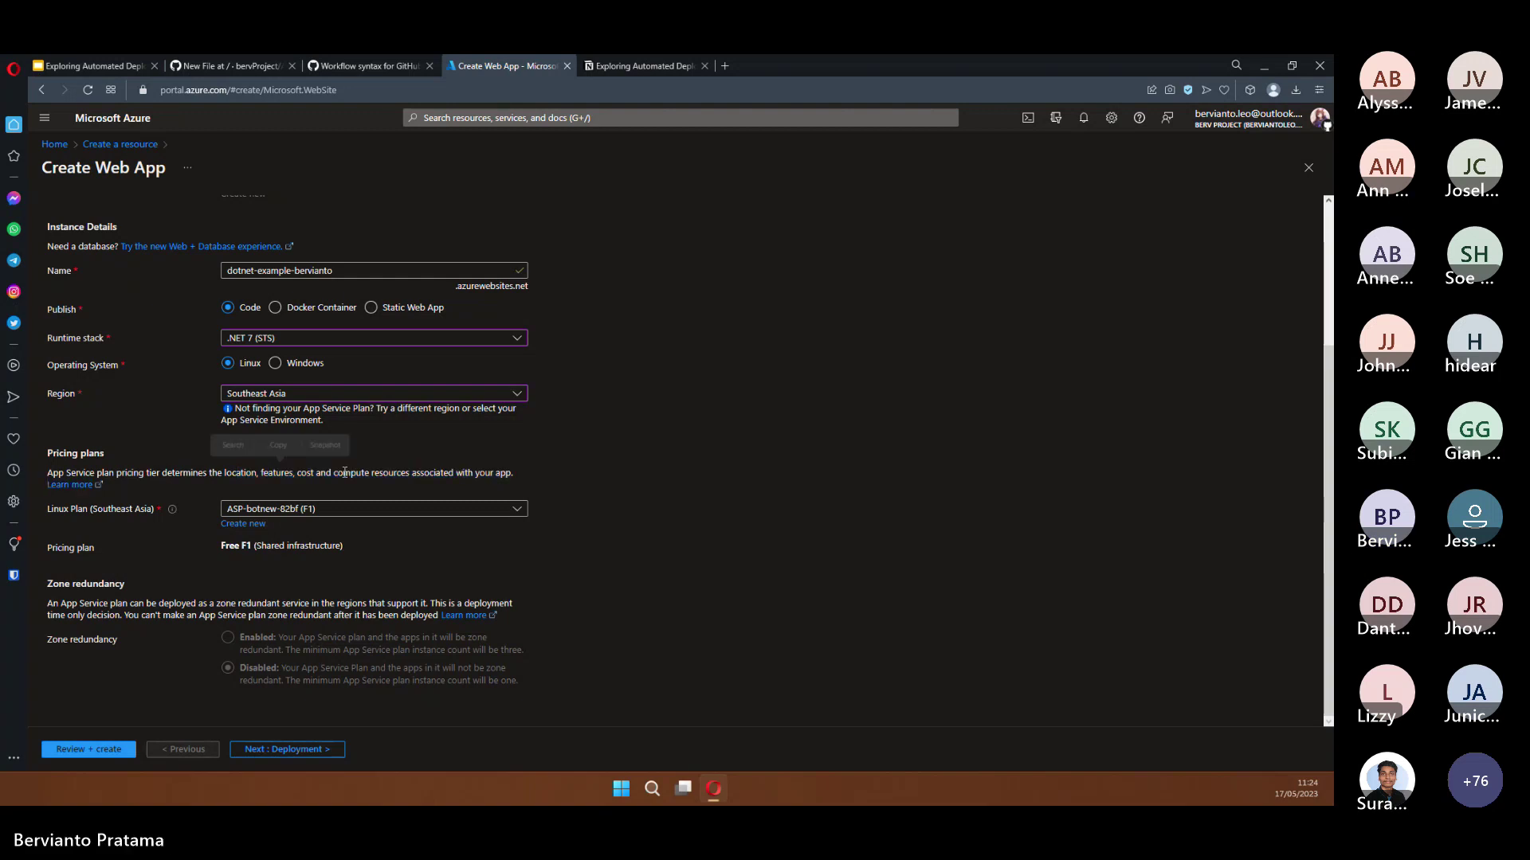
left_click(256, 514)
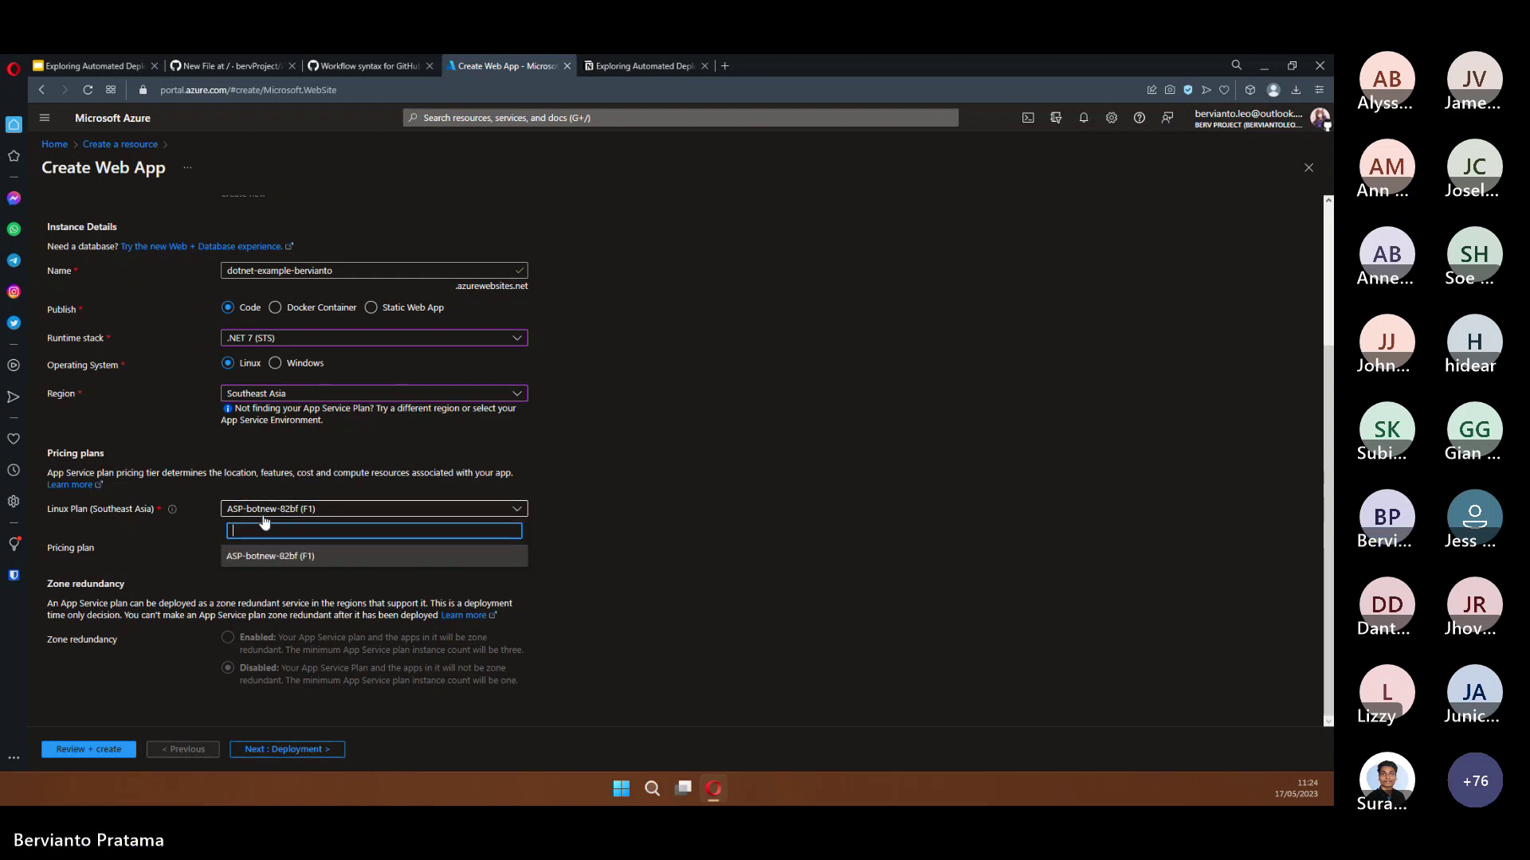
left_click(260, 527)
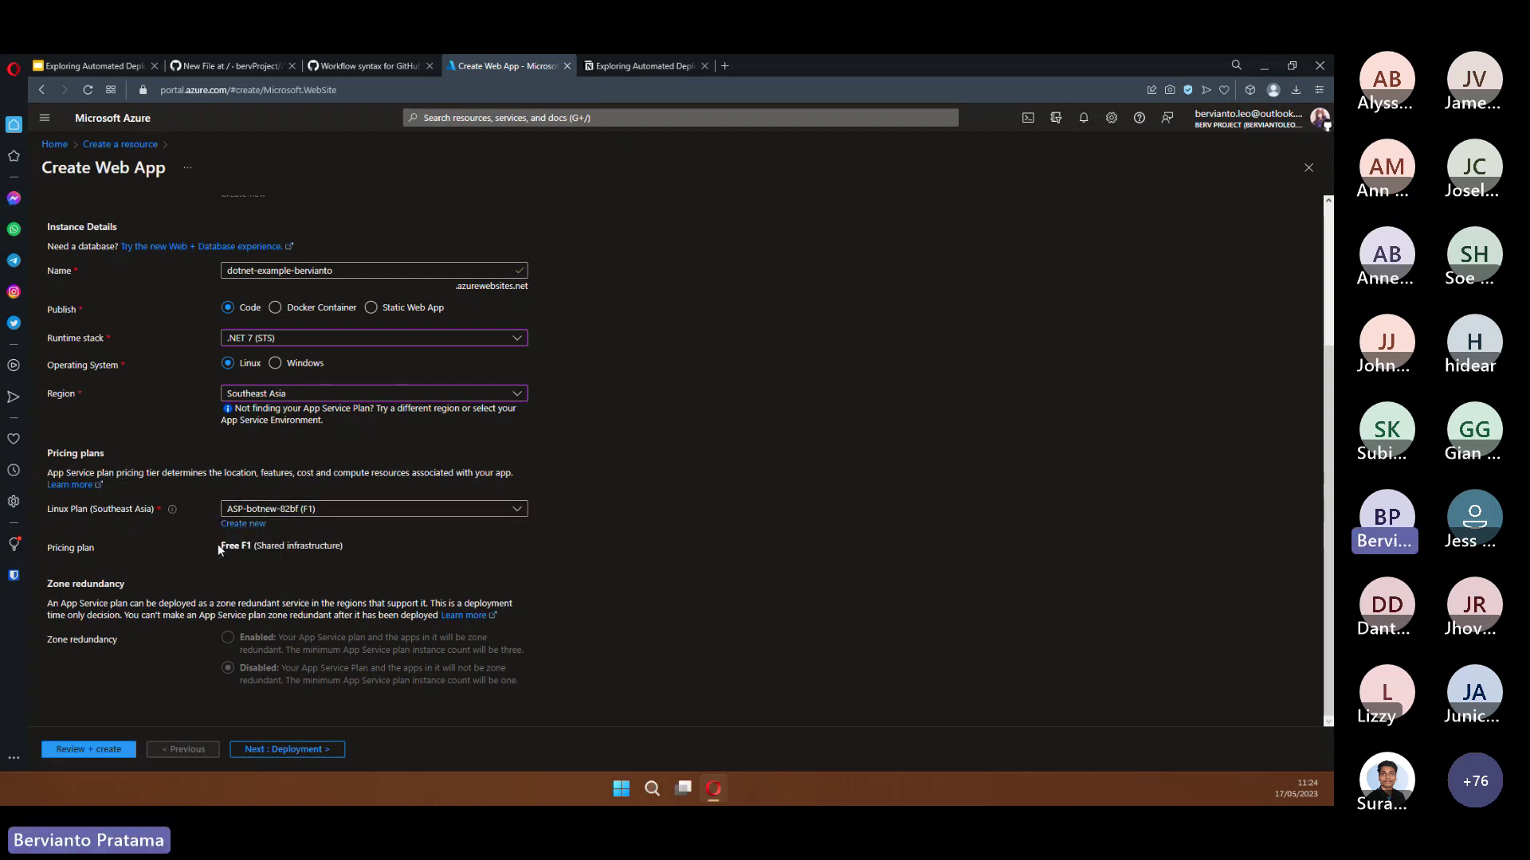
left_click_drag(219, 545, 343, 549)
left_click(271, 550)
left_click_drag(222, 546, 345, 551)
left_click(346, 552)
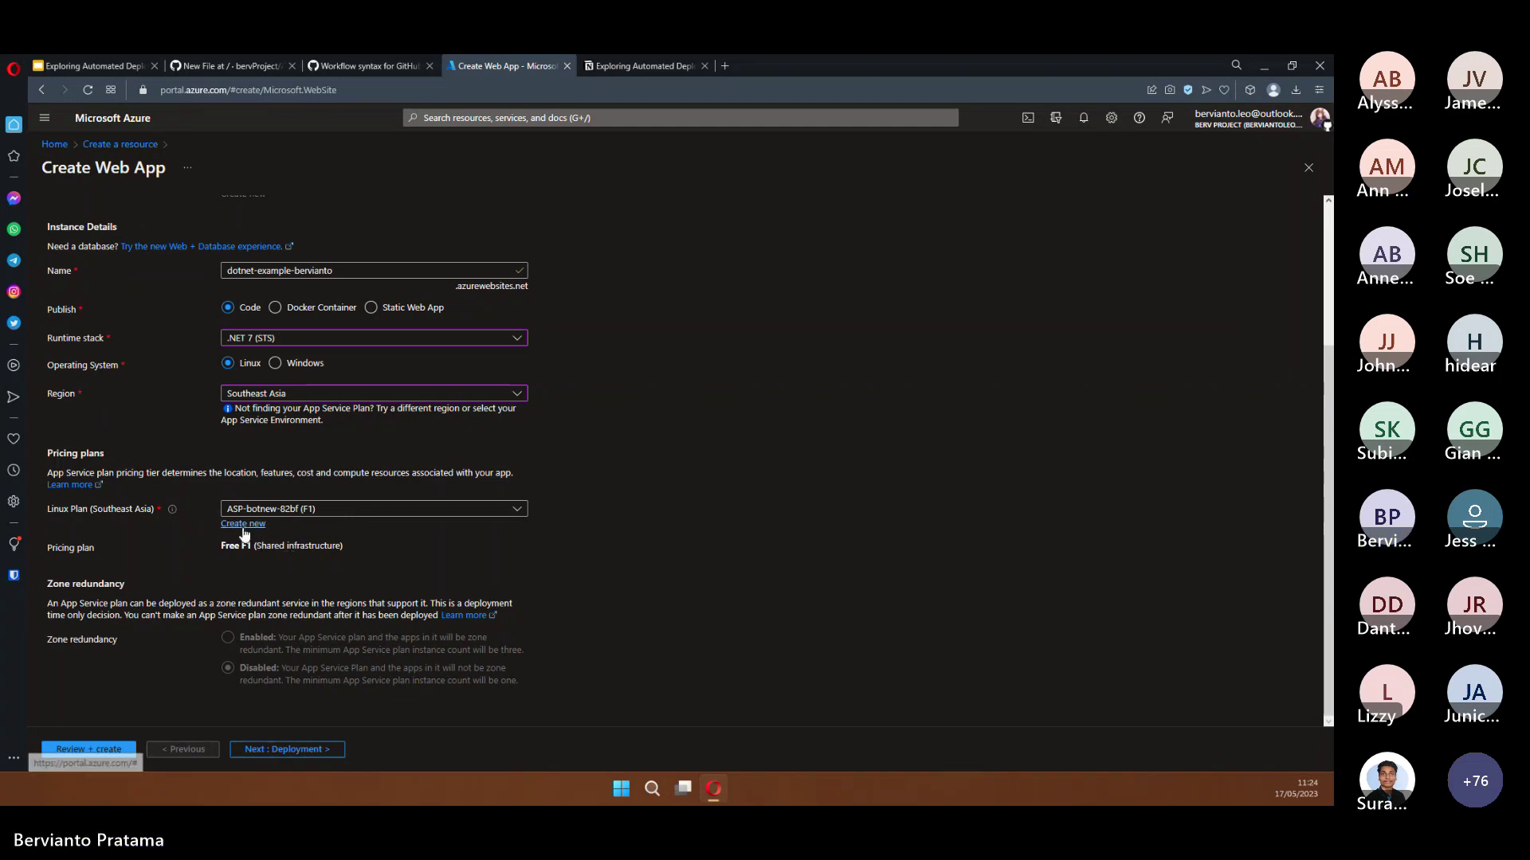
left_click(313, 515)
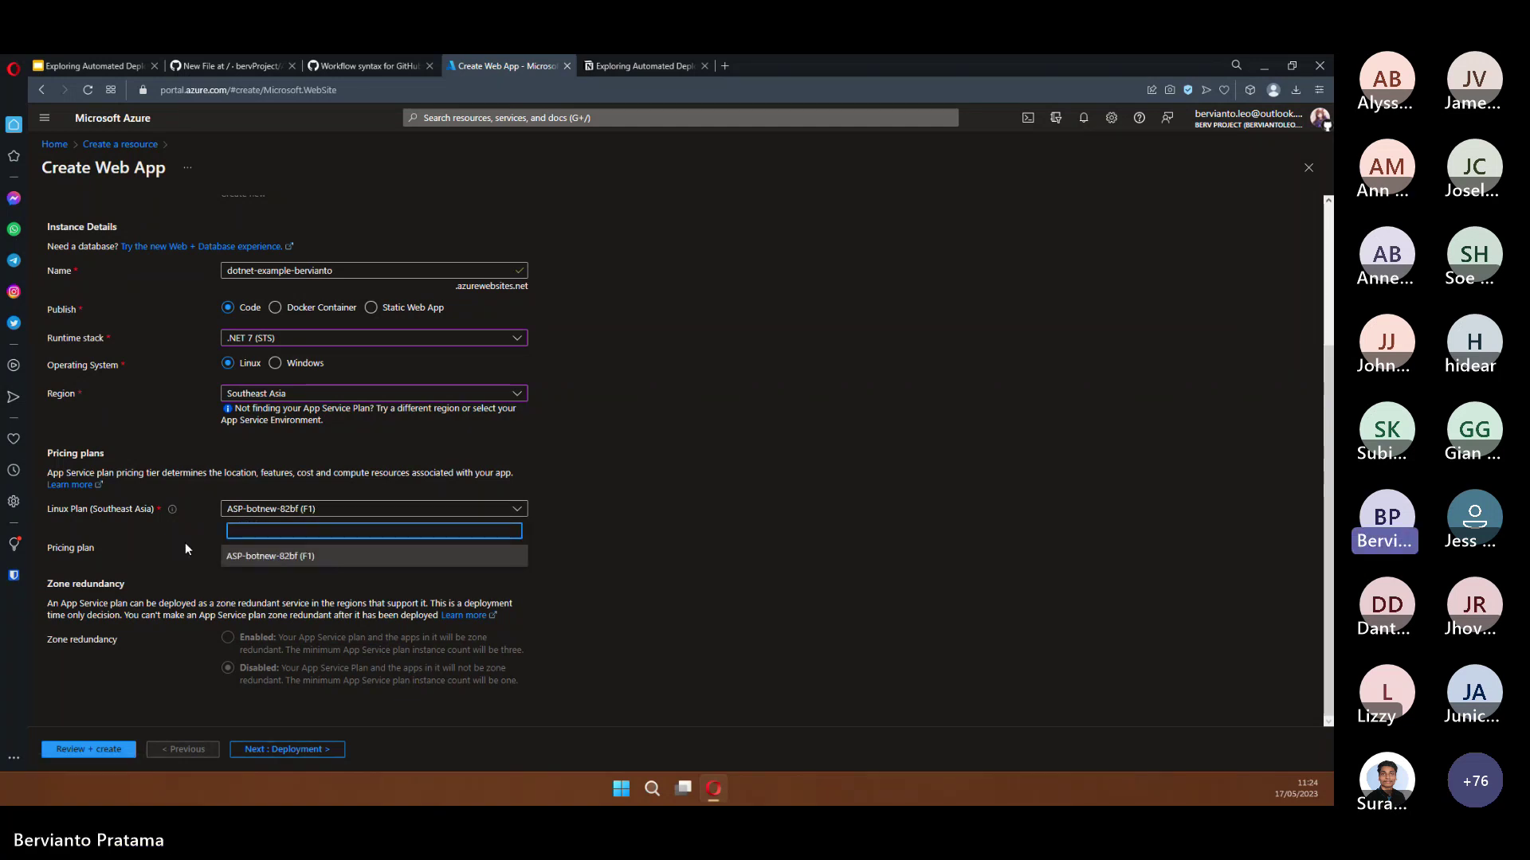
left_click(314, 517)
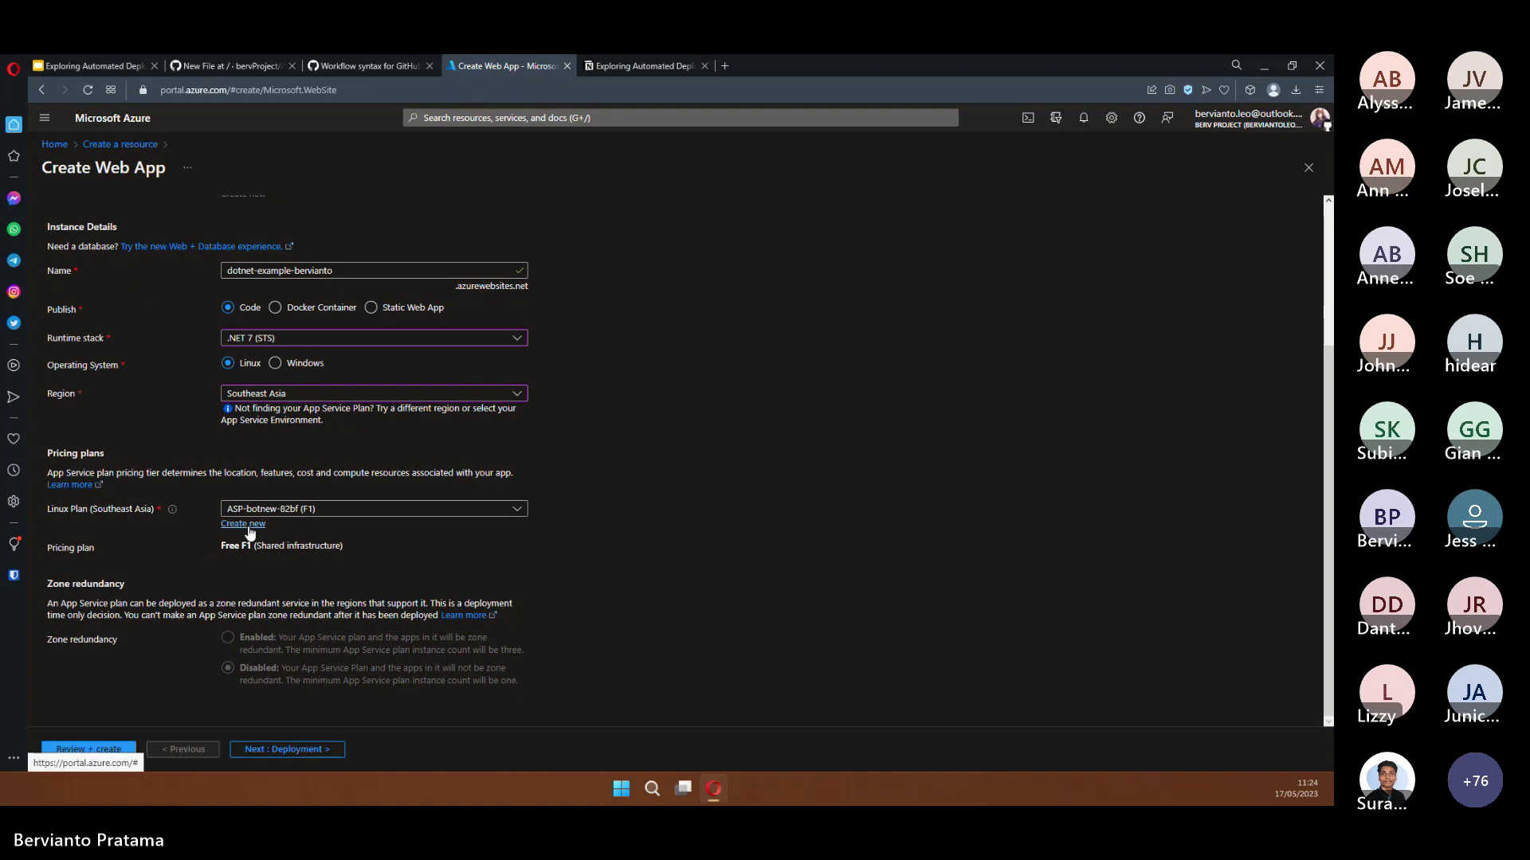
left_click(248, 526)
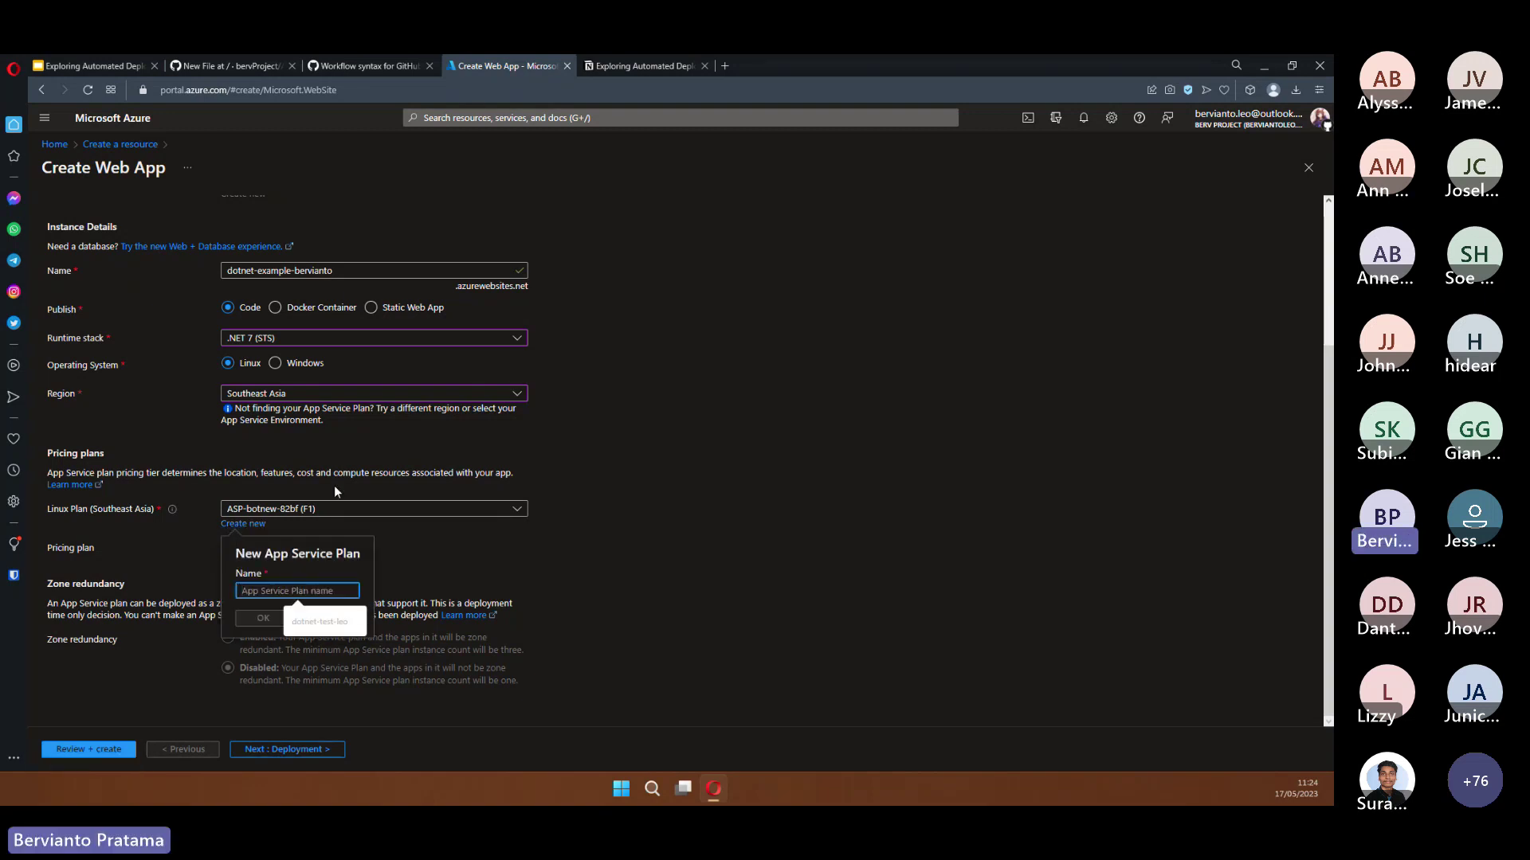
left_click(452, 546)
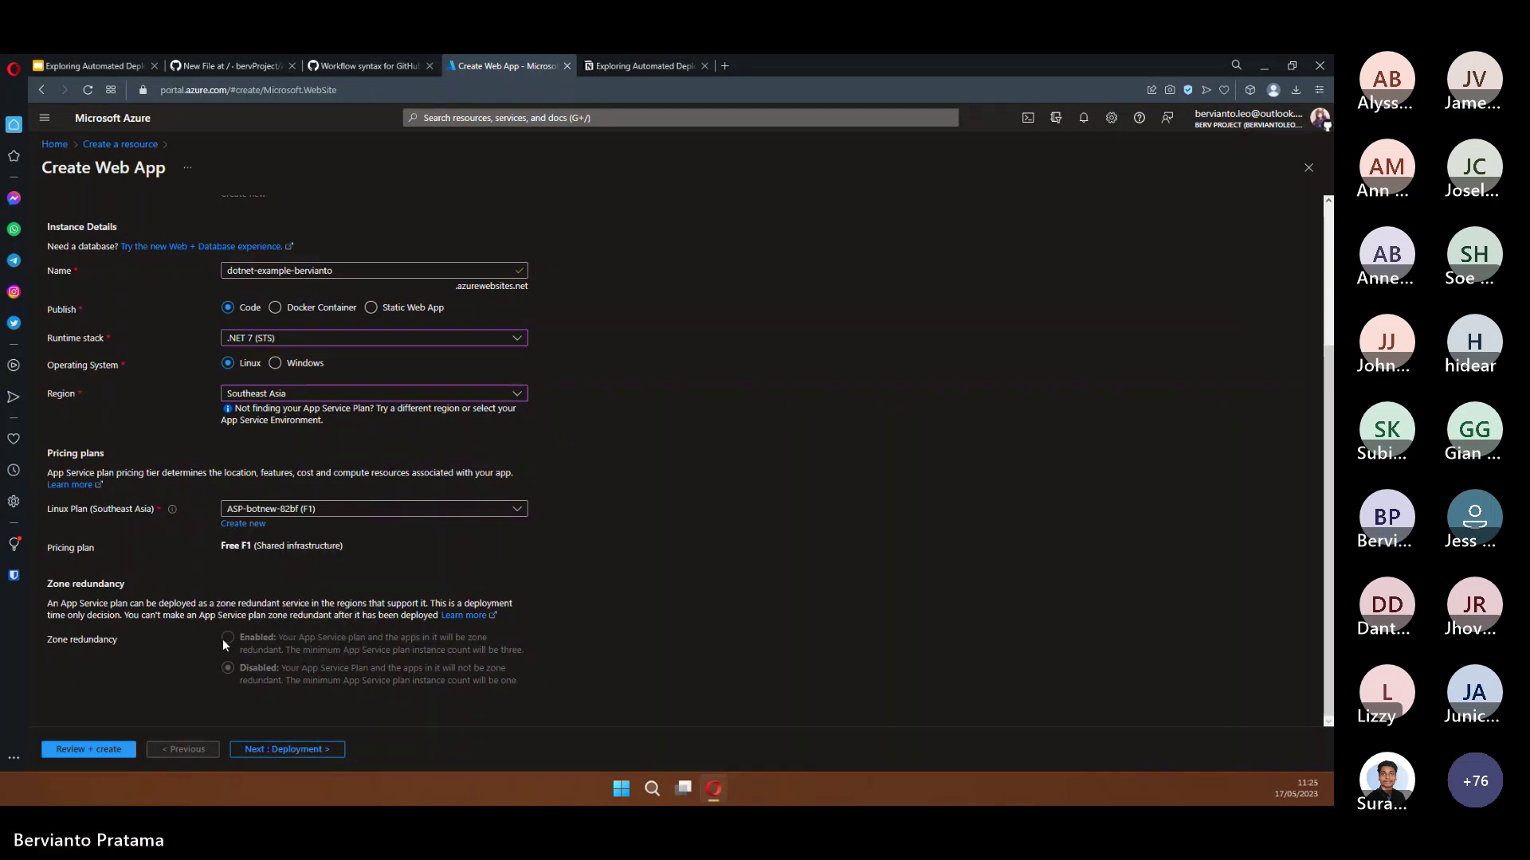
Go on to the deployment settings and read the notice and options for continuous deployment with GitHub Actions.
left_click(296, 750)
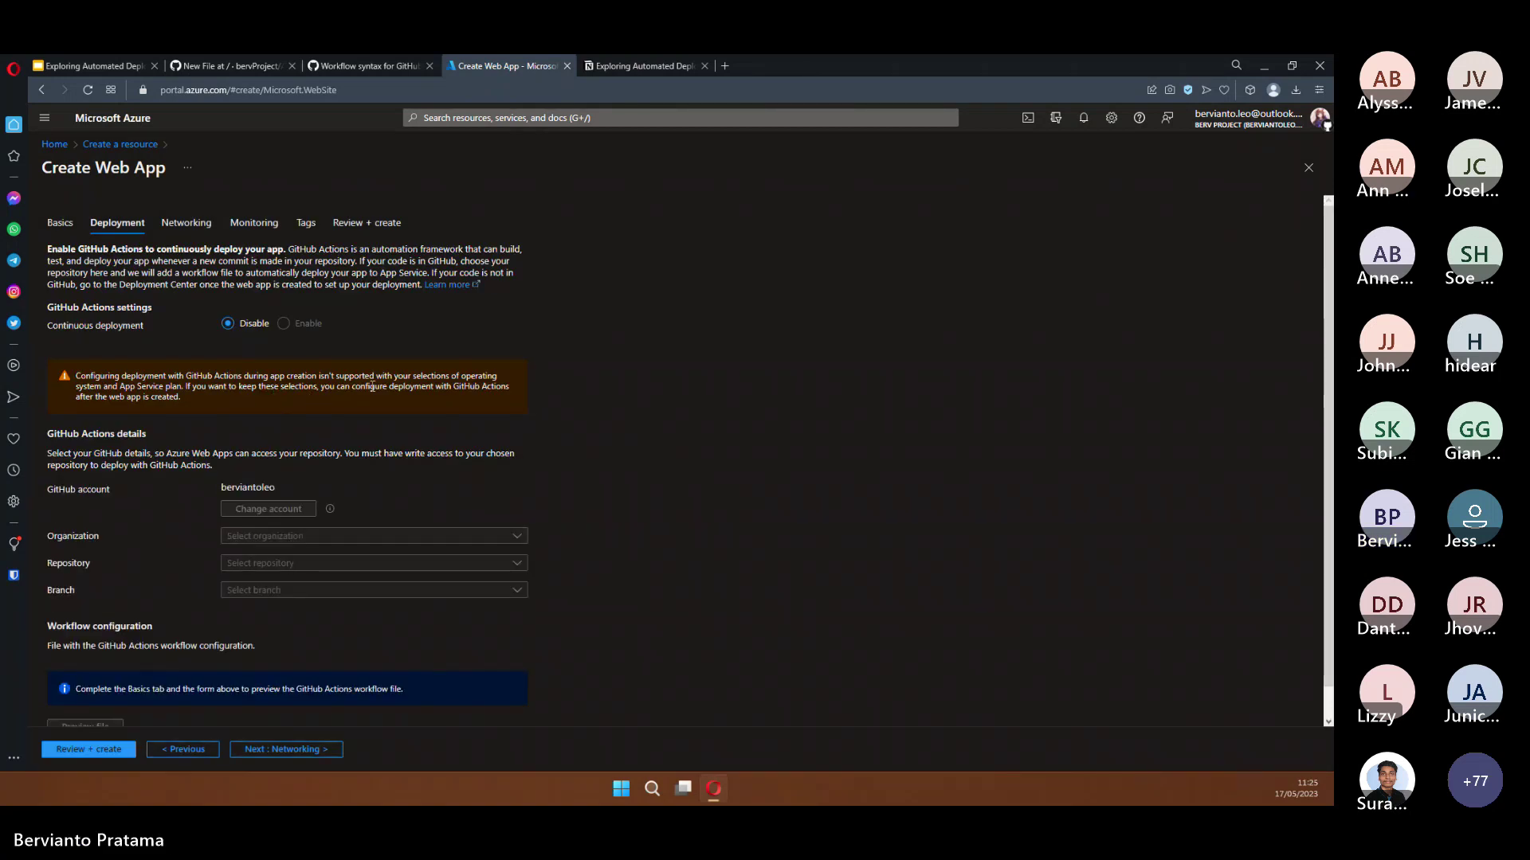
triple_click(99, 388)
left_click(246, 400)
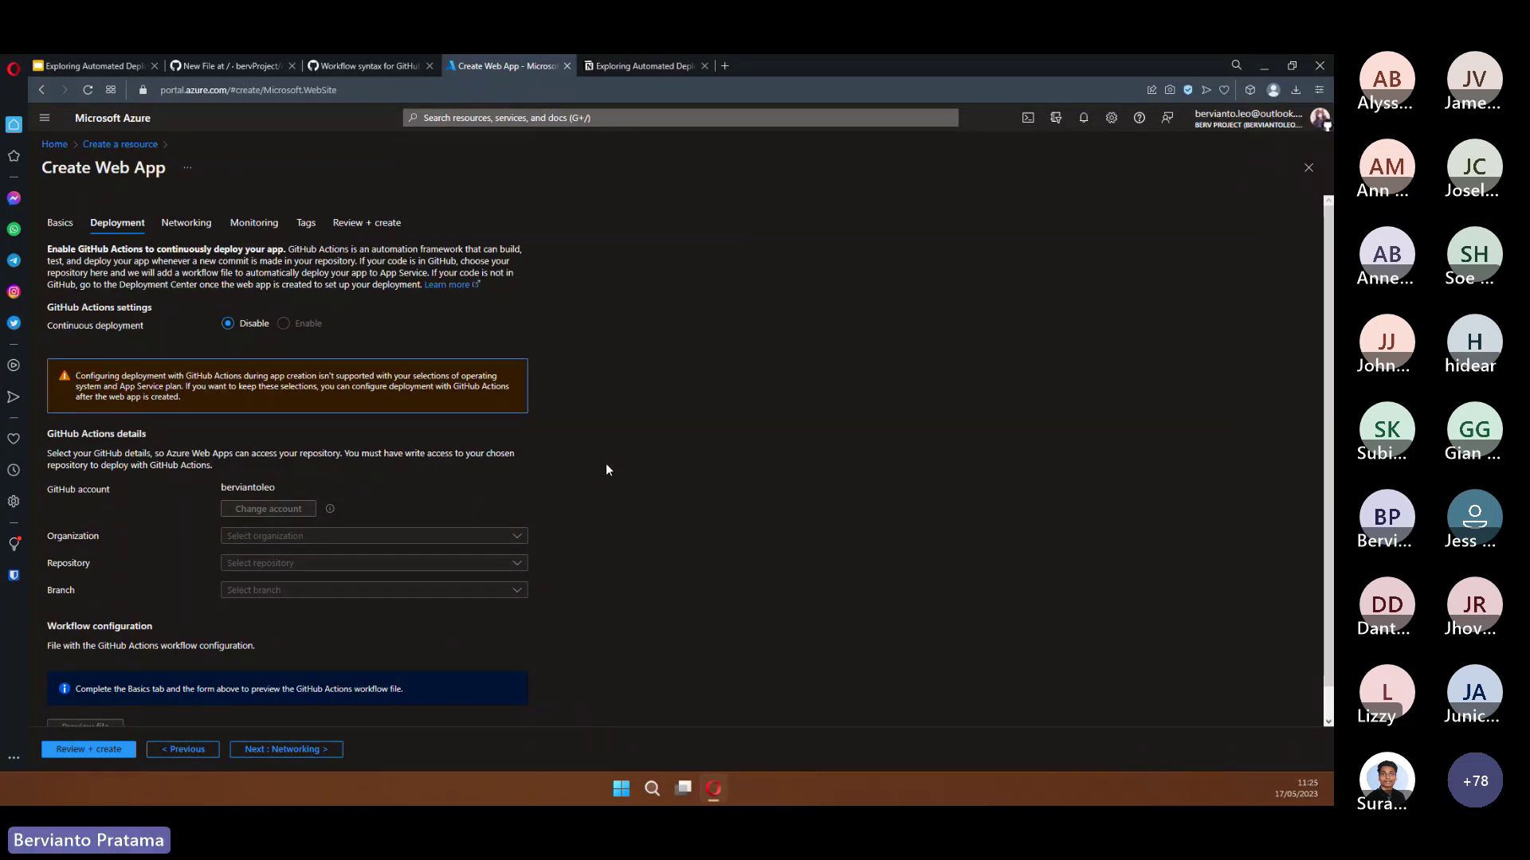
key("ctrl+plus")
key("ctrl+plus")
key("ctrl+plus")
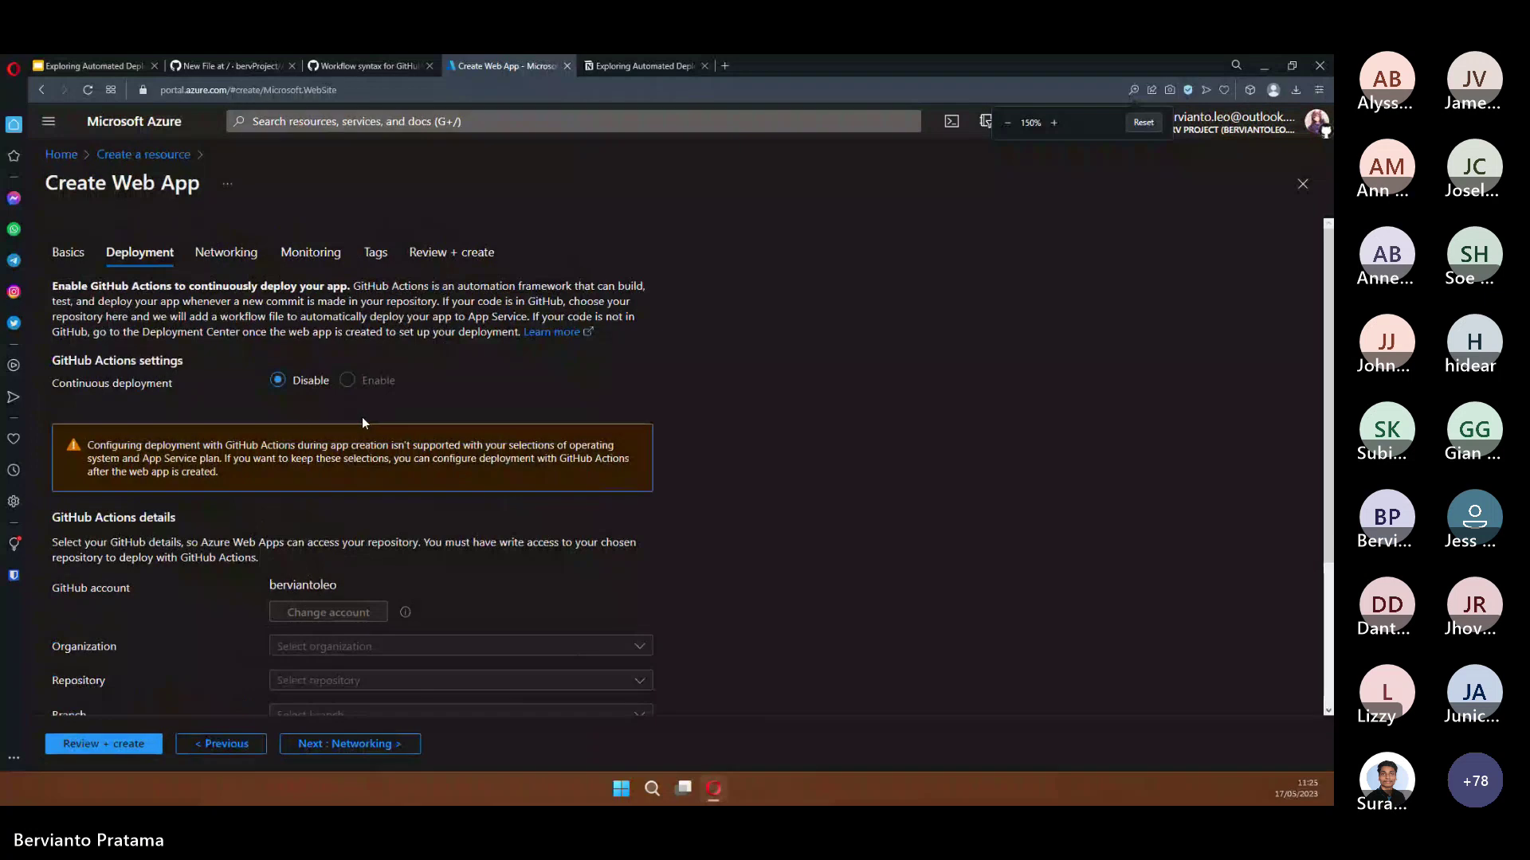
key("ctrl+plus")
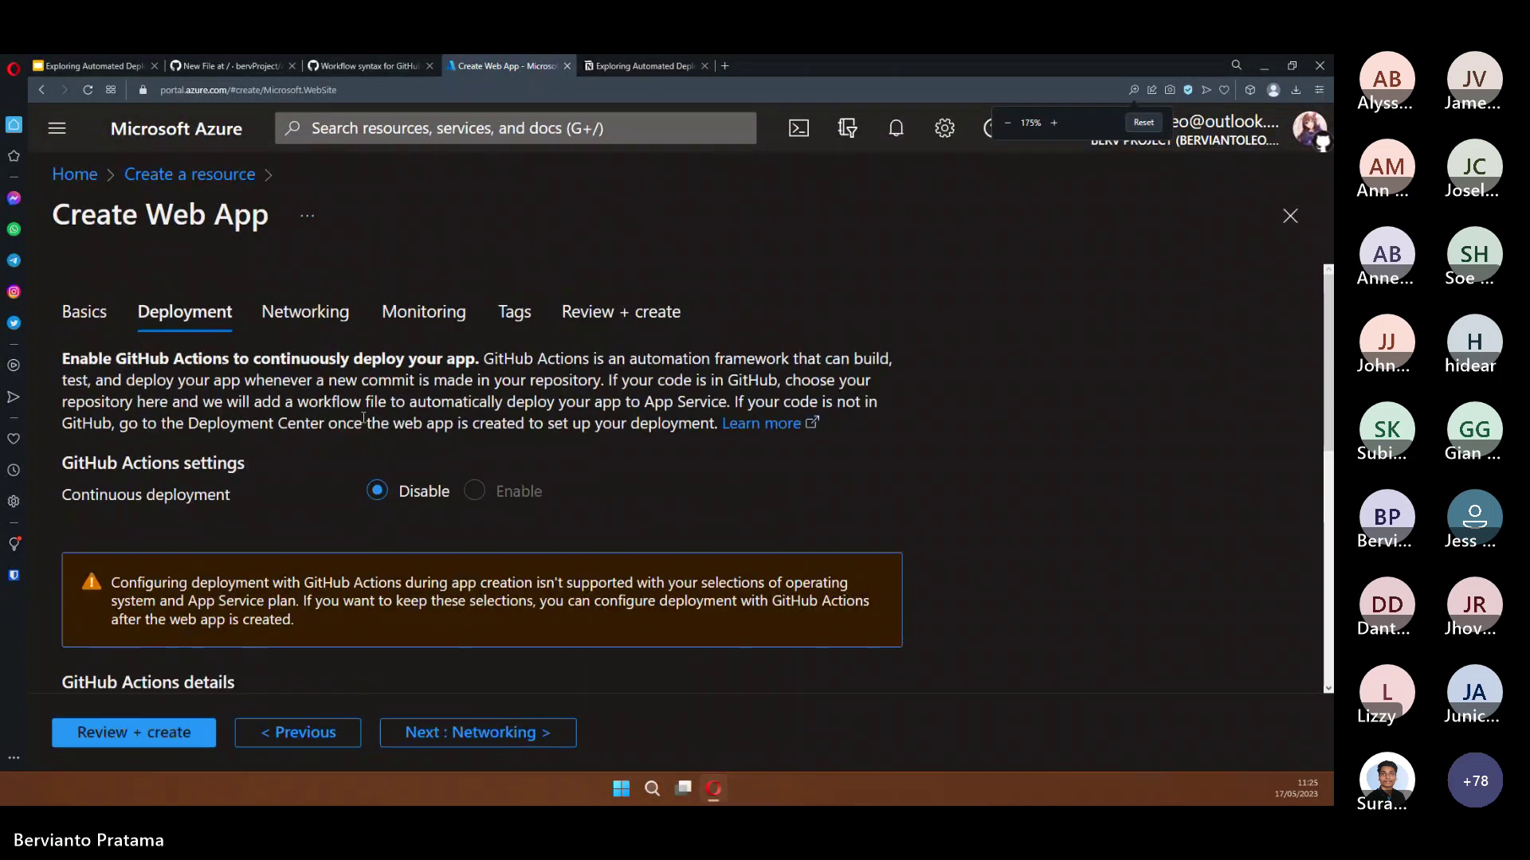
key("ctrl+plus")
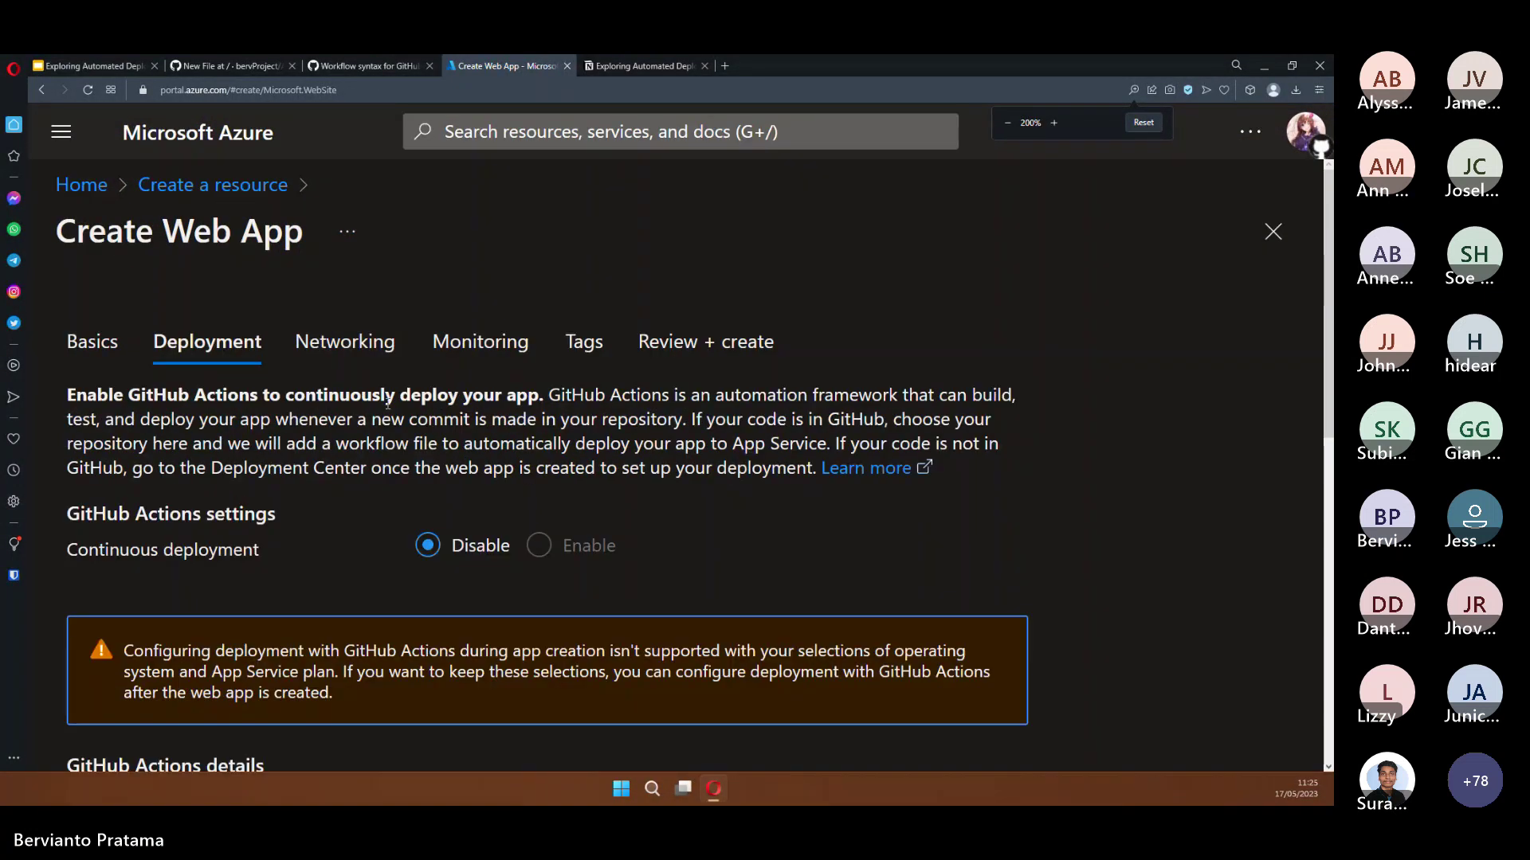
scroll(389, 400, "down", 5)
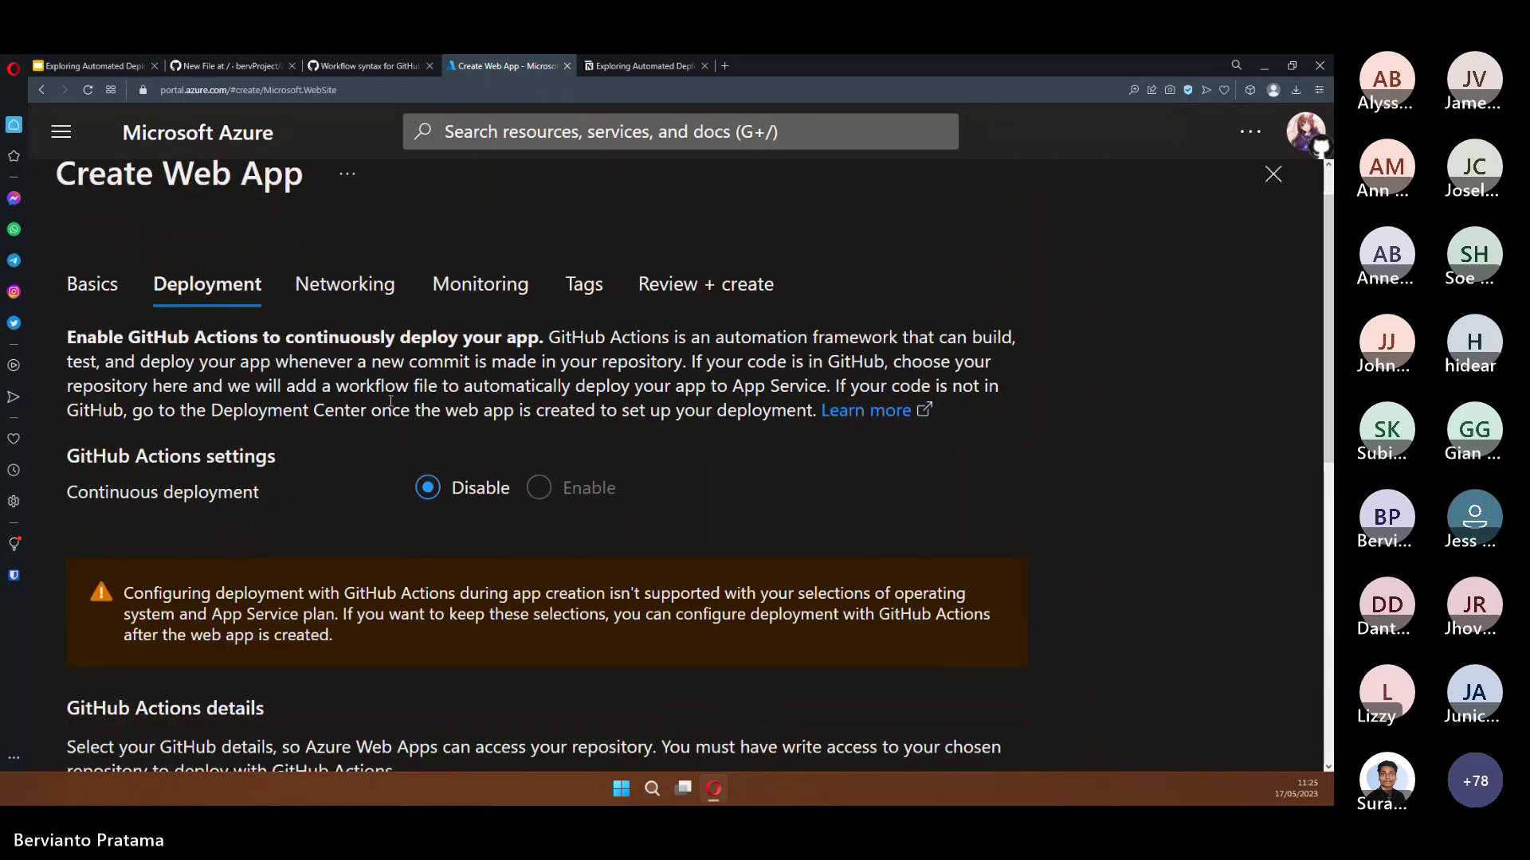
scroll(390, 401, "up", 10)
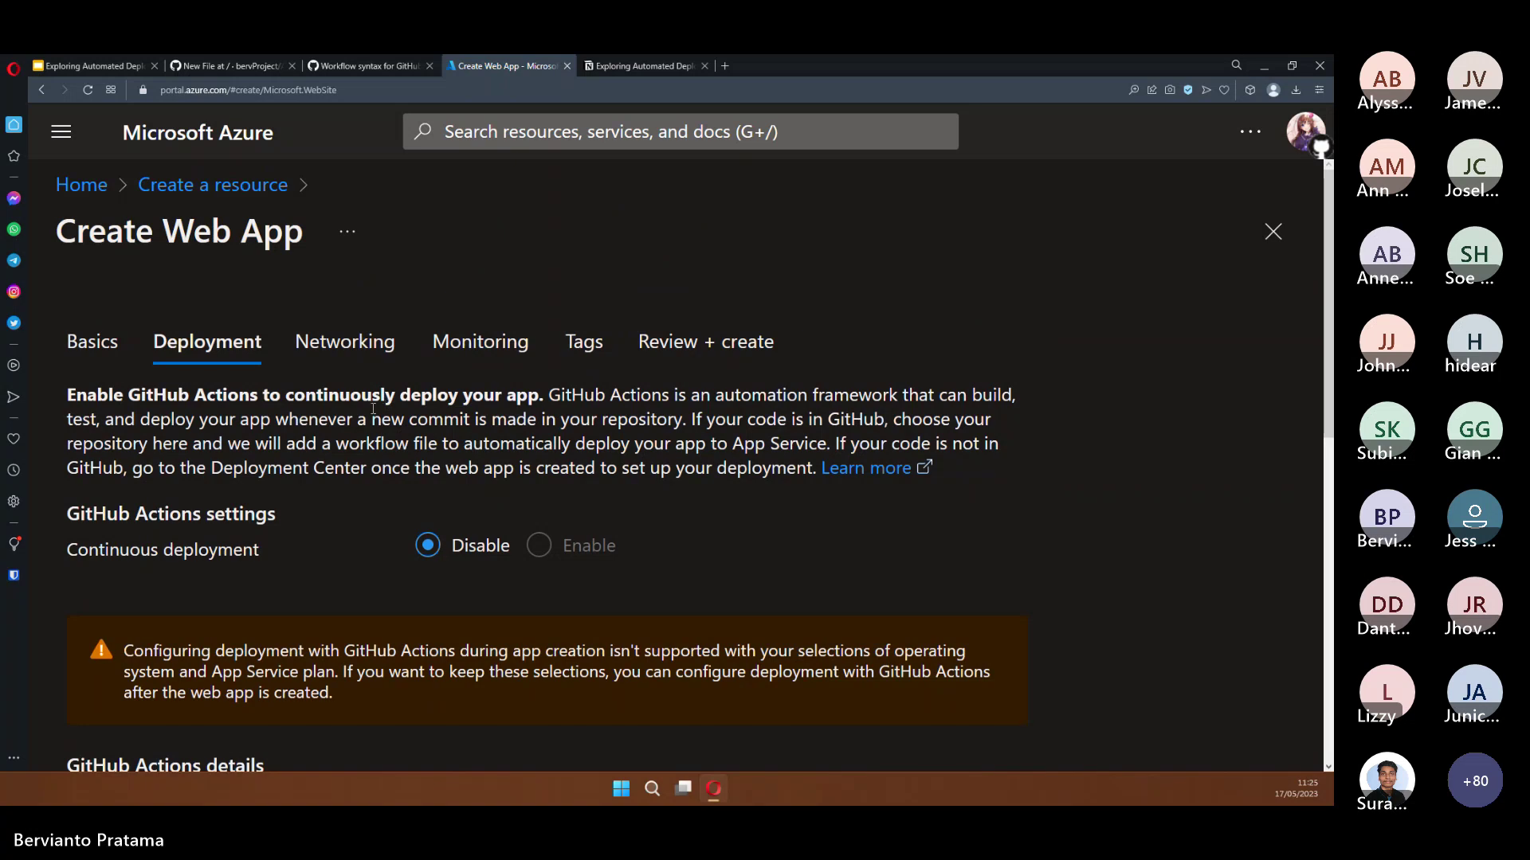
scroll(369, 418, "down", 10)
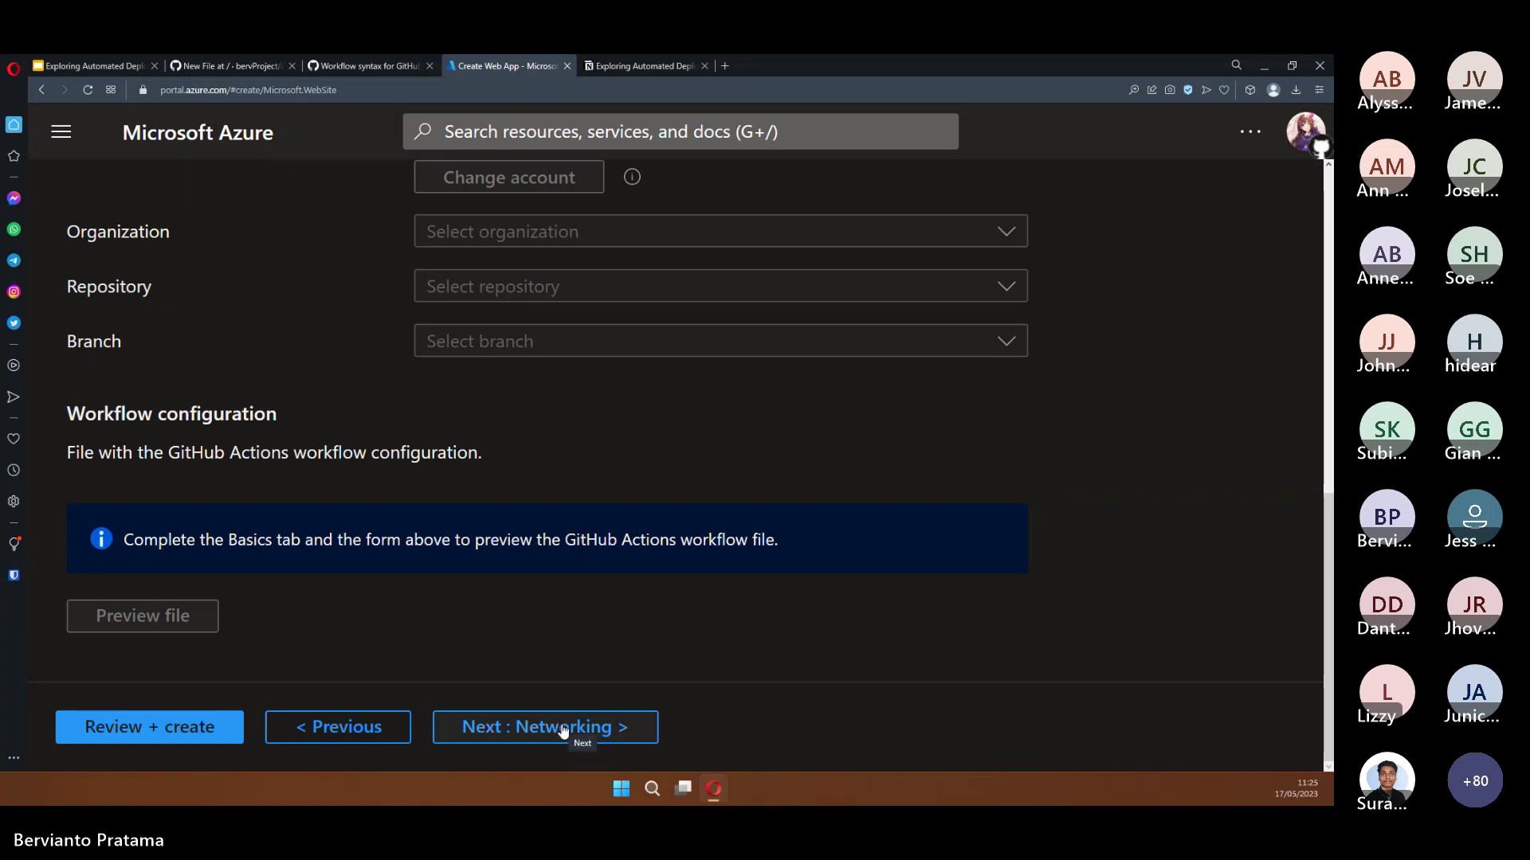
Review the summary of the web app's configuration and create the web app.
left_click(195, 727)
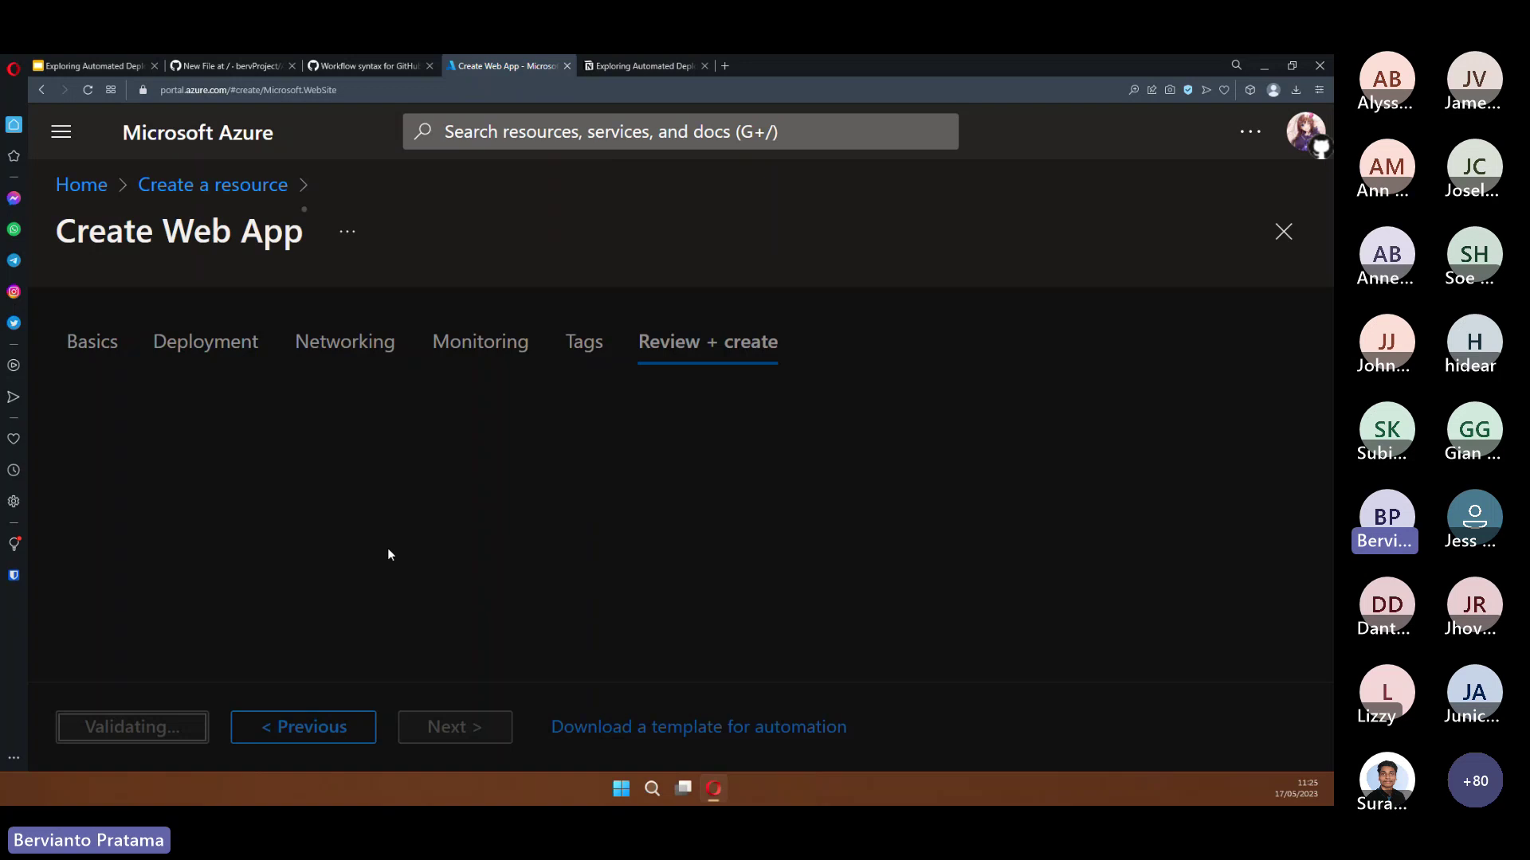
scroll(322, 442, "down", 6)
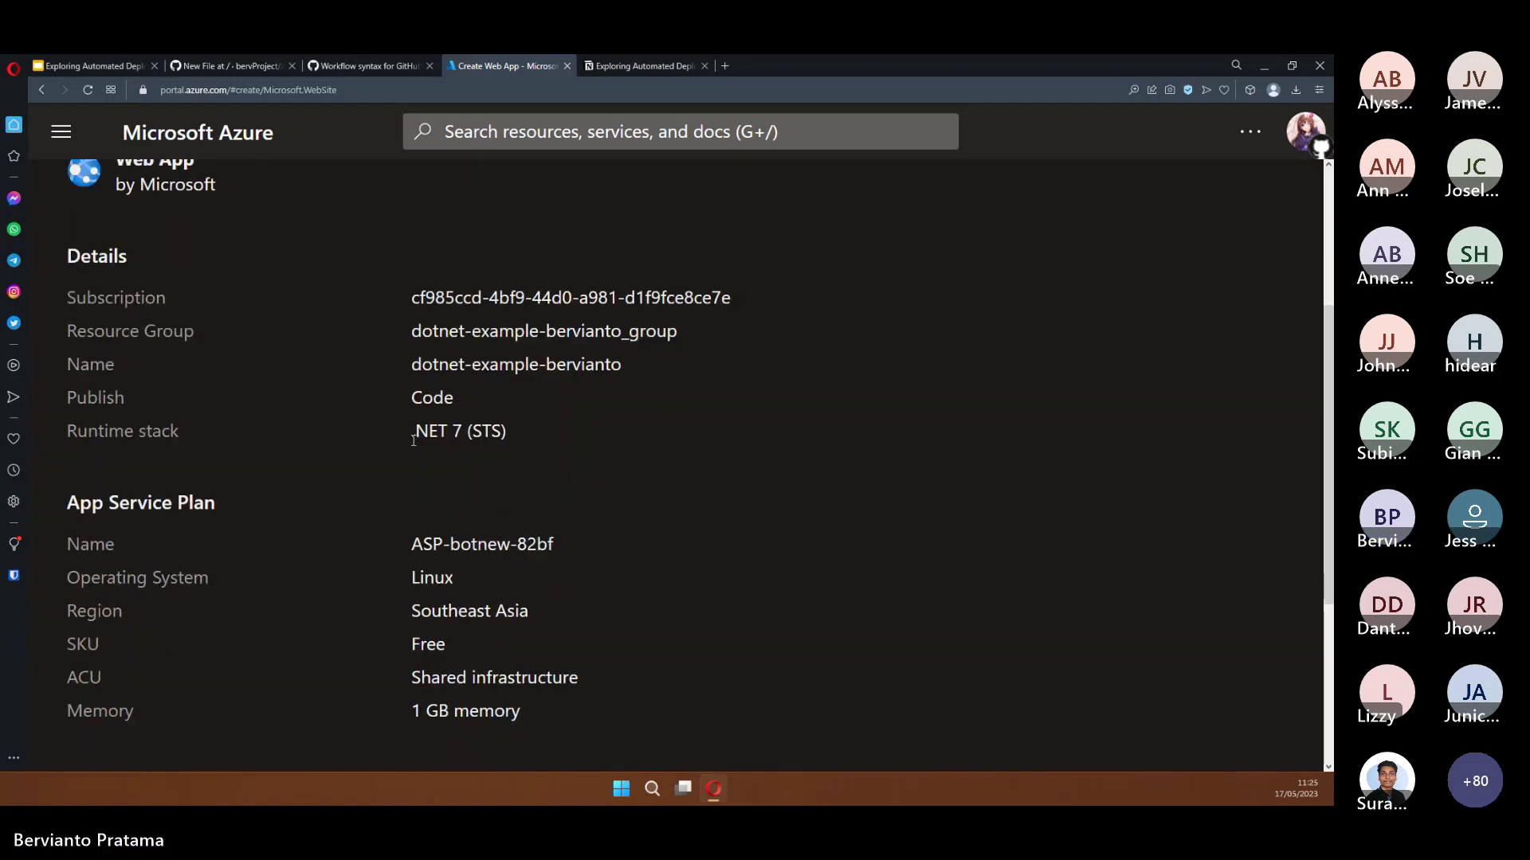
scroll(413, 441, "down", 4)
left_click(124, 728)
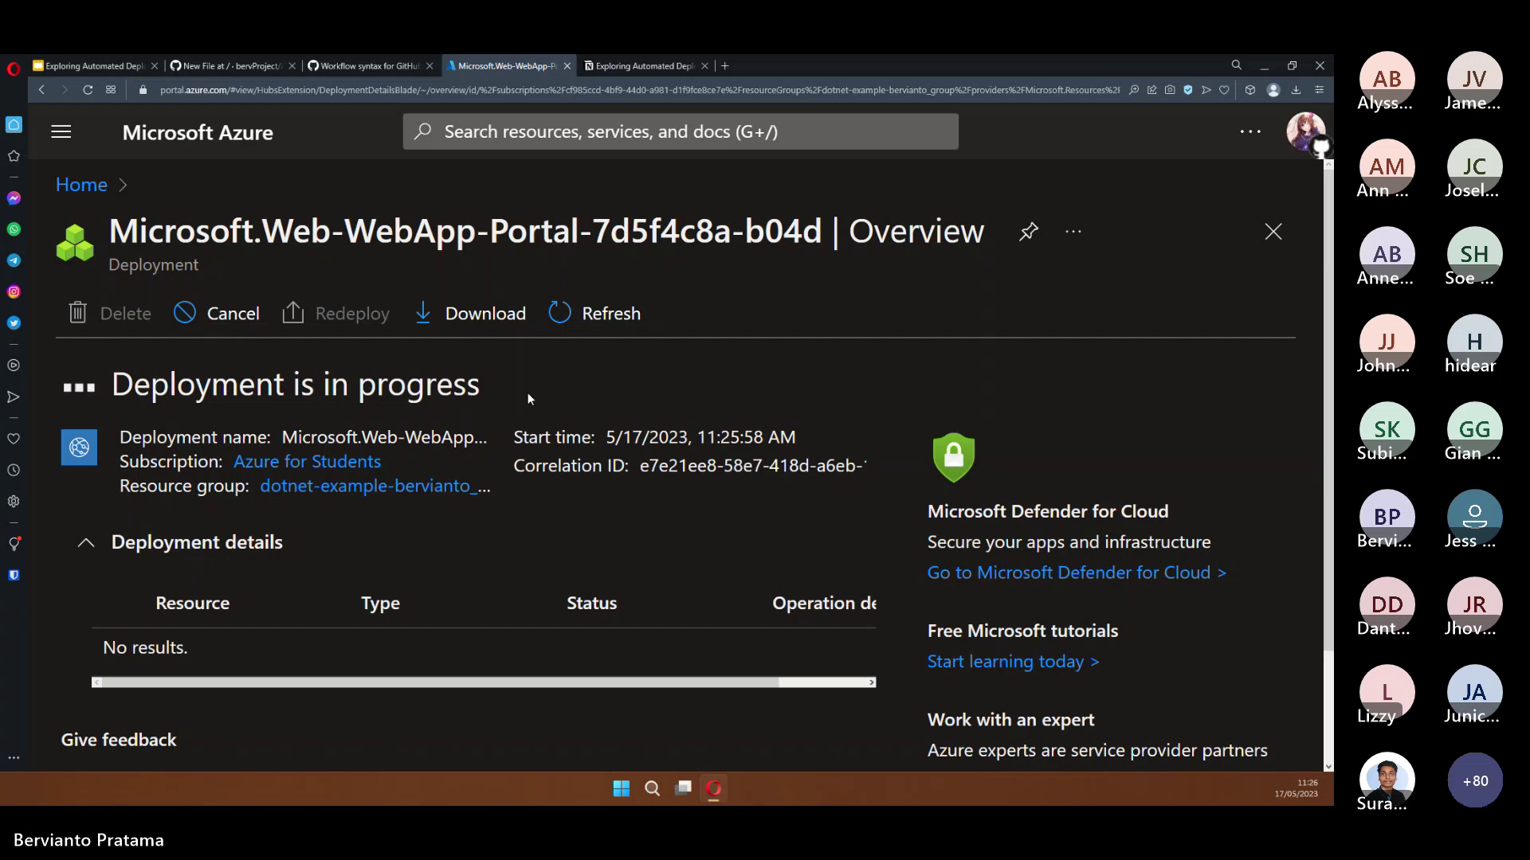
Check the web app's deployment progress and switch to the Google Slides presentation on automated deployment.
scroll(526, 398, "down", 2)
scroll(494, 398, "up", 1)
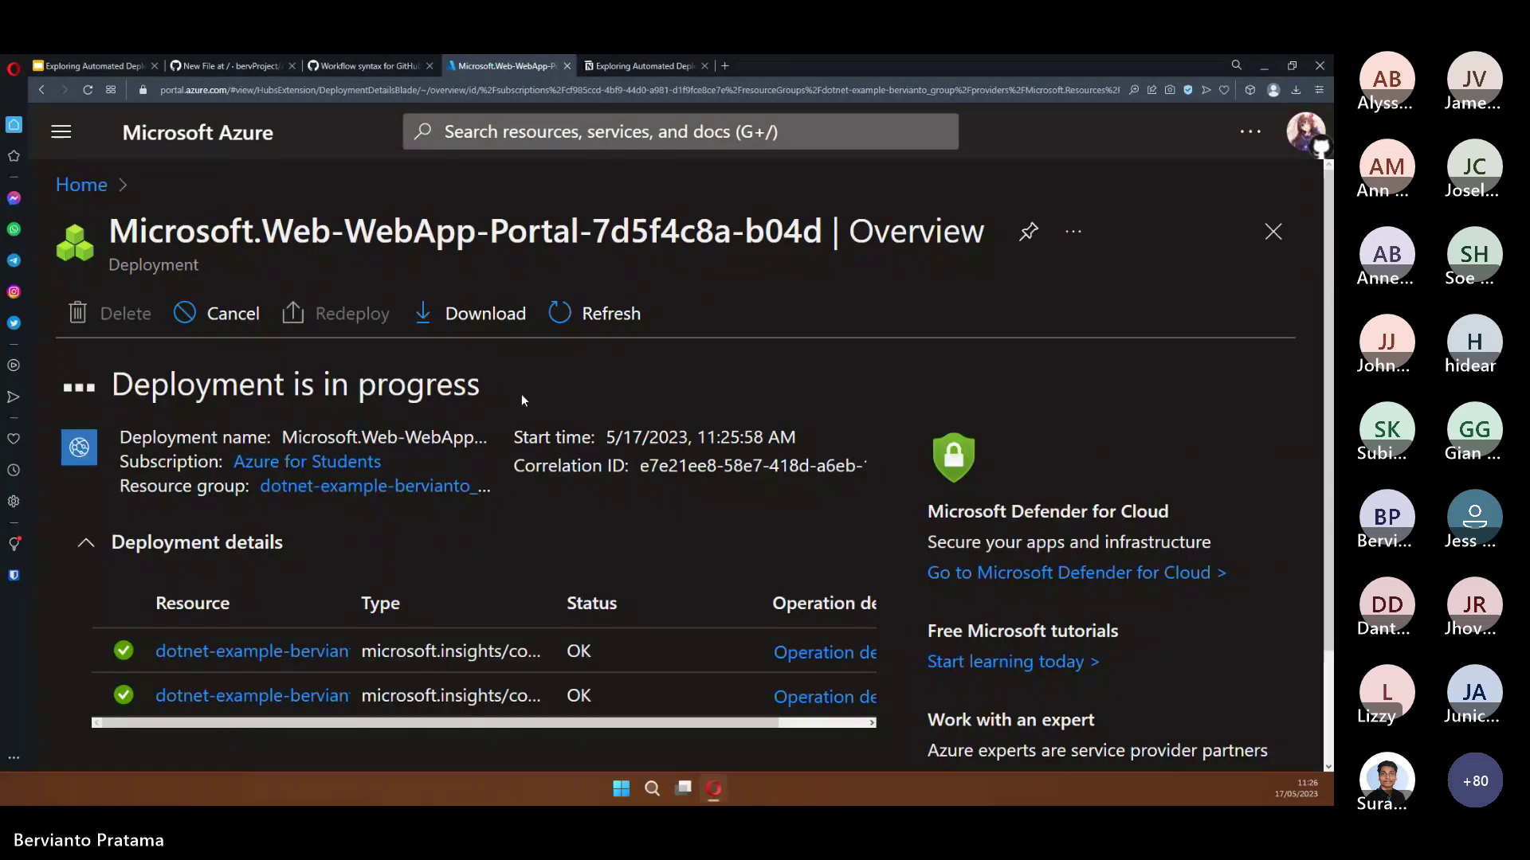
scroll(554, 389, "down", 1)
scroll(442, 445, "up", 1)
scroll(443, 445, "up", 1)
left_click(114, 62)
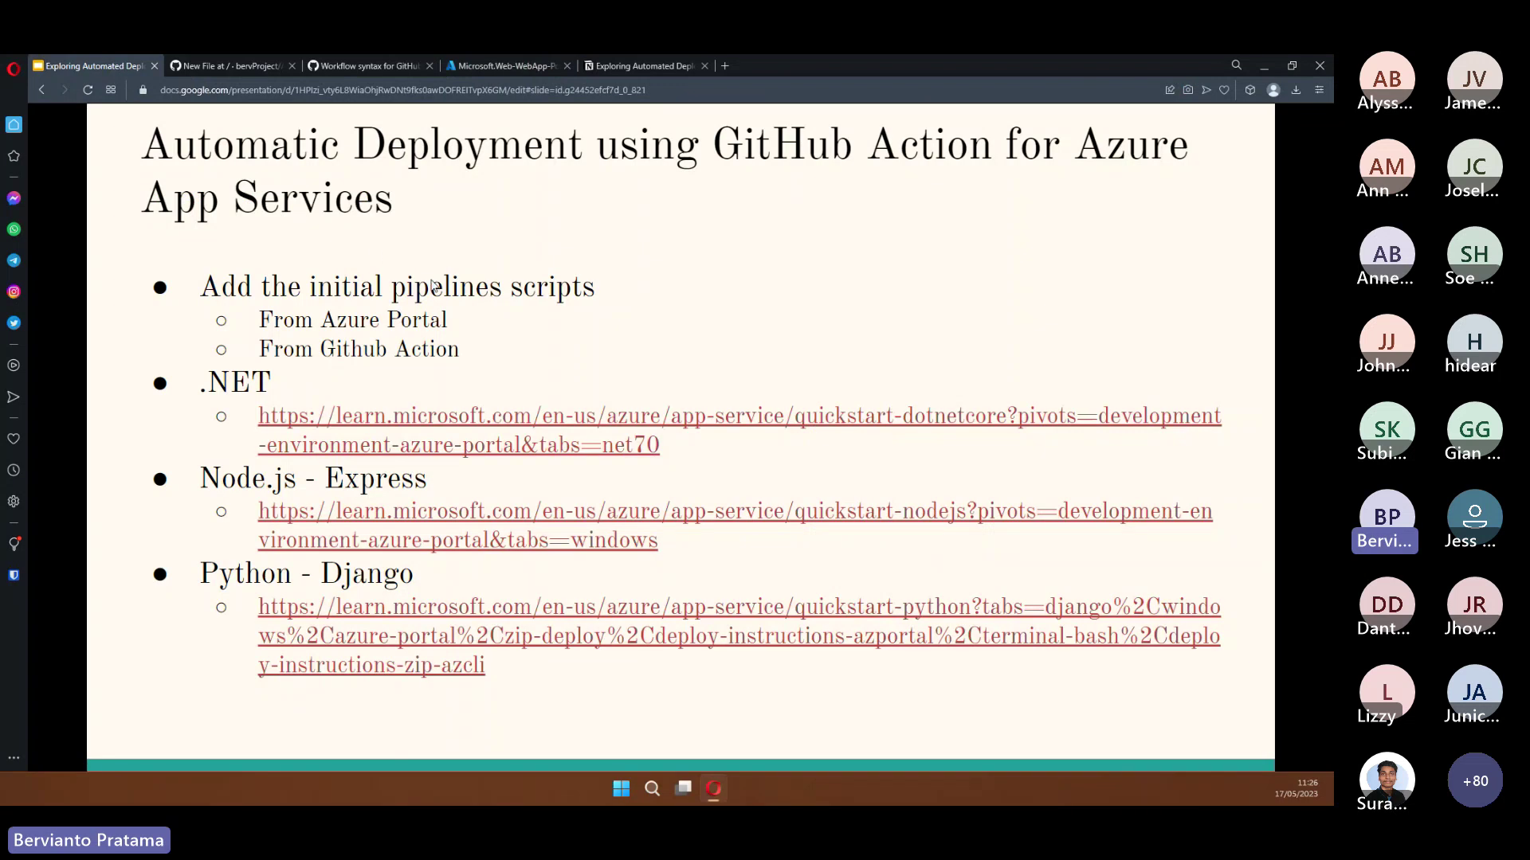
Look through the slides on automatic deployment for Azure Static Web Apps and the reference links.
key("Right")
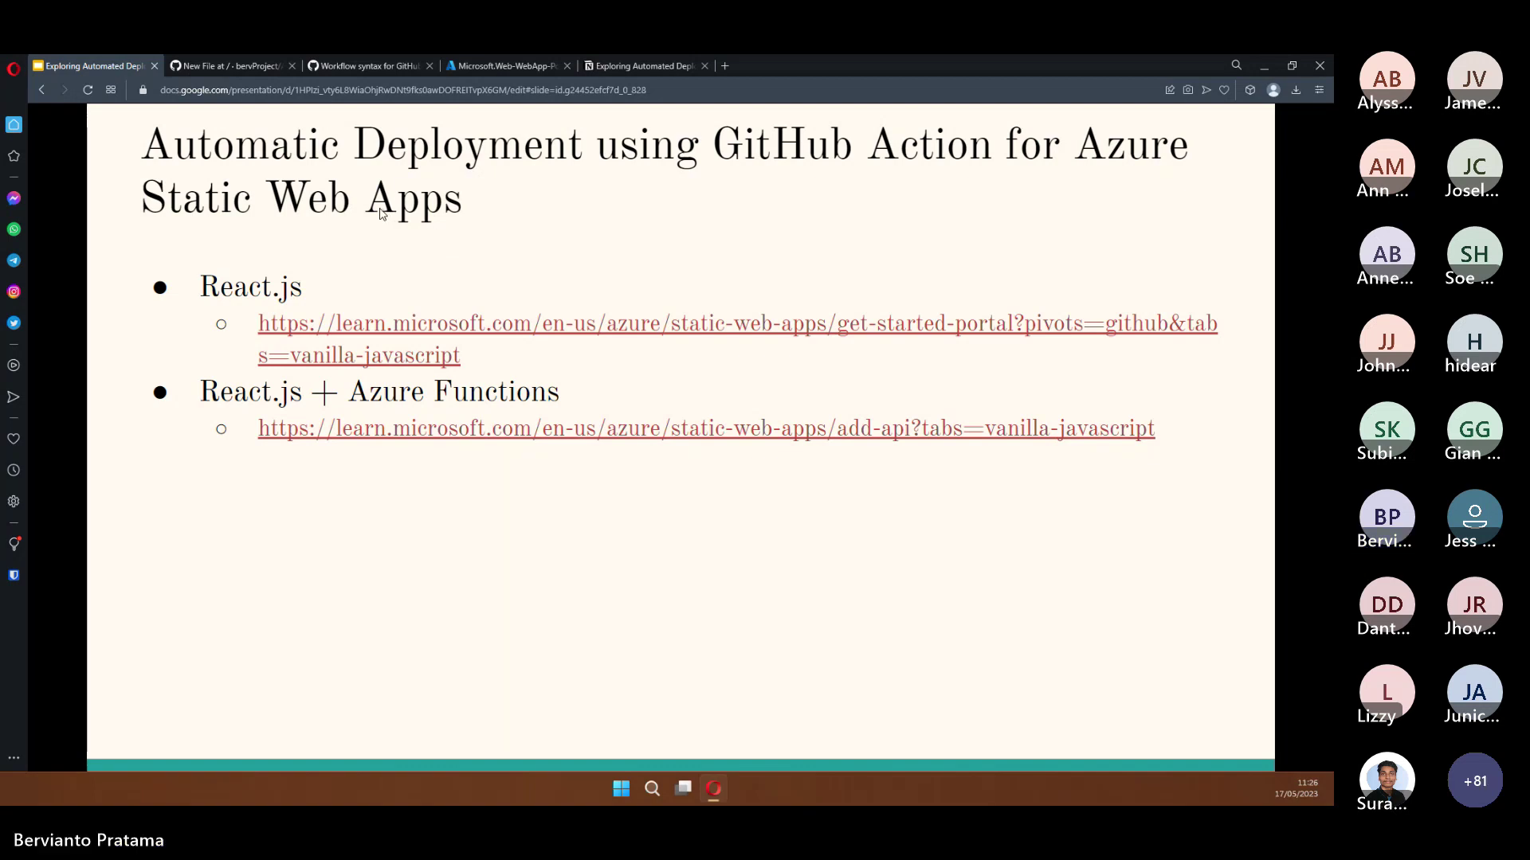
key("Right")
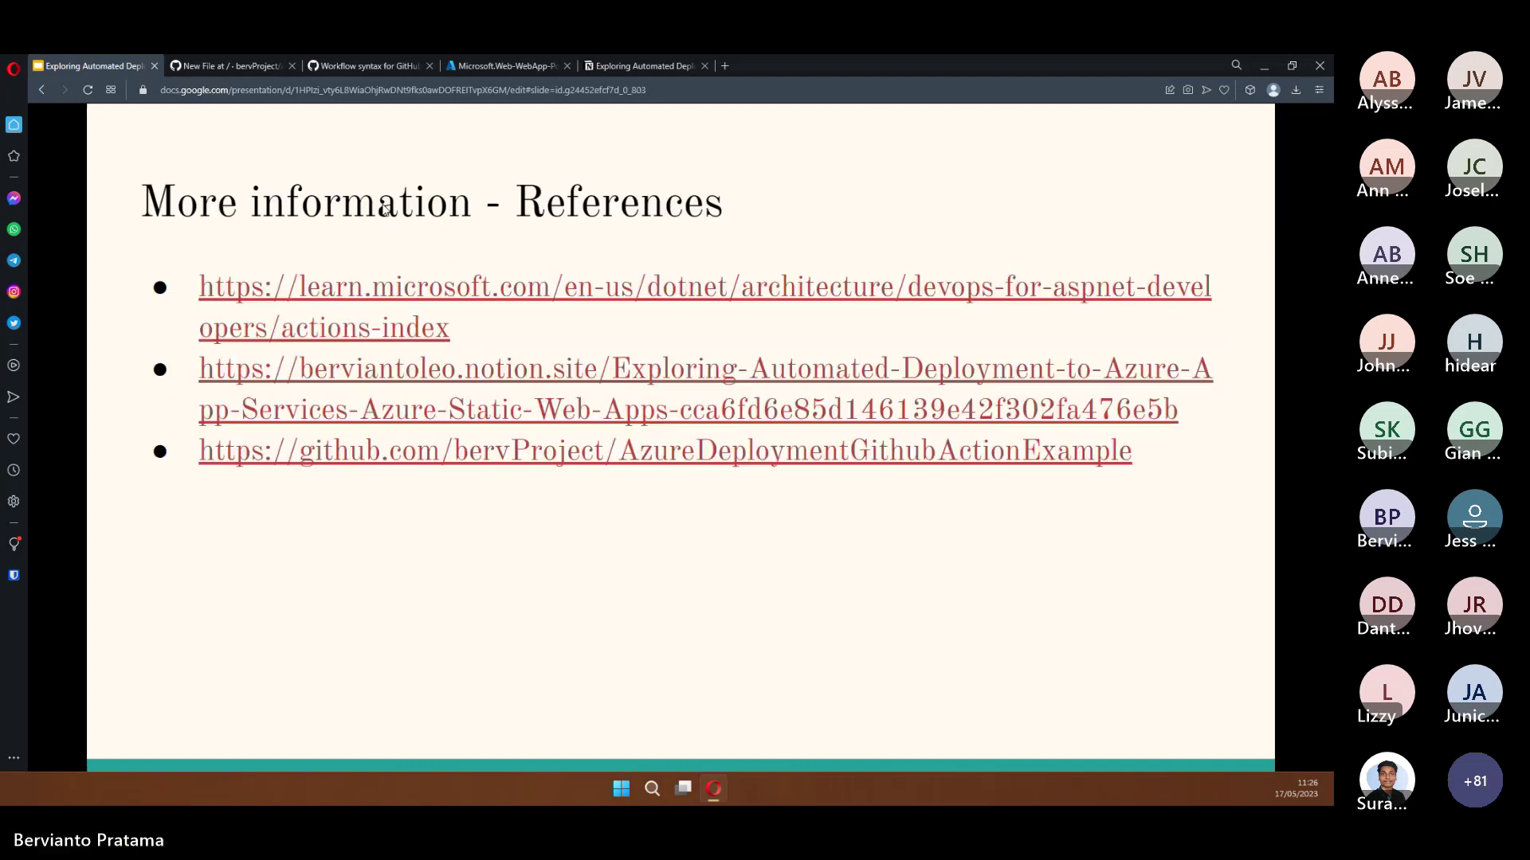
Switch to the Azure portal, open the newly deployed web app's resource and review its overview.
left_click(519, 67)
scroll(287, 606, "down", 2)
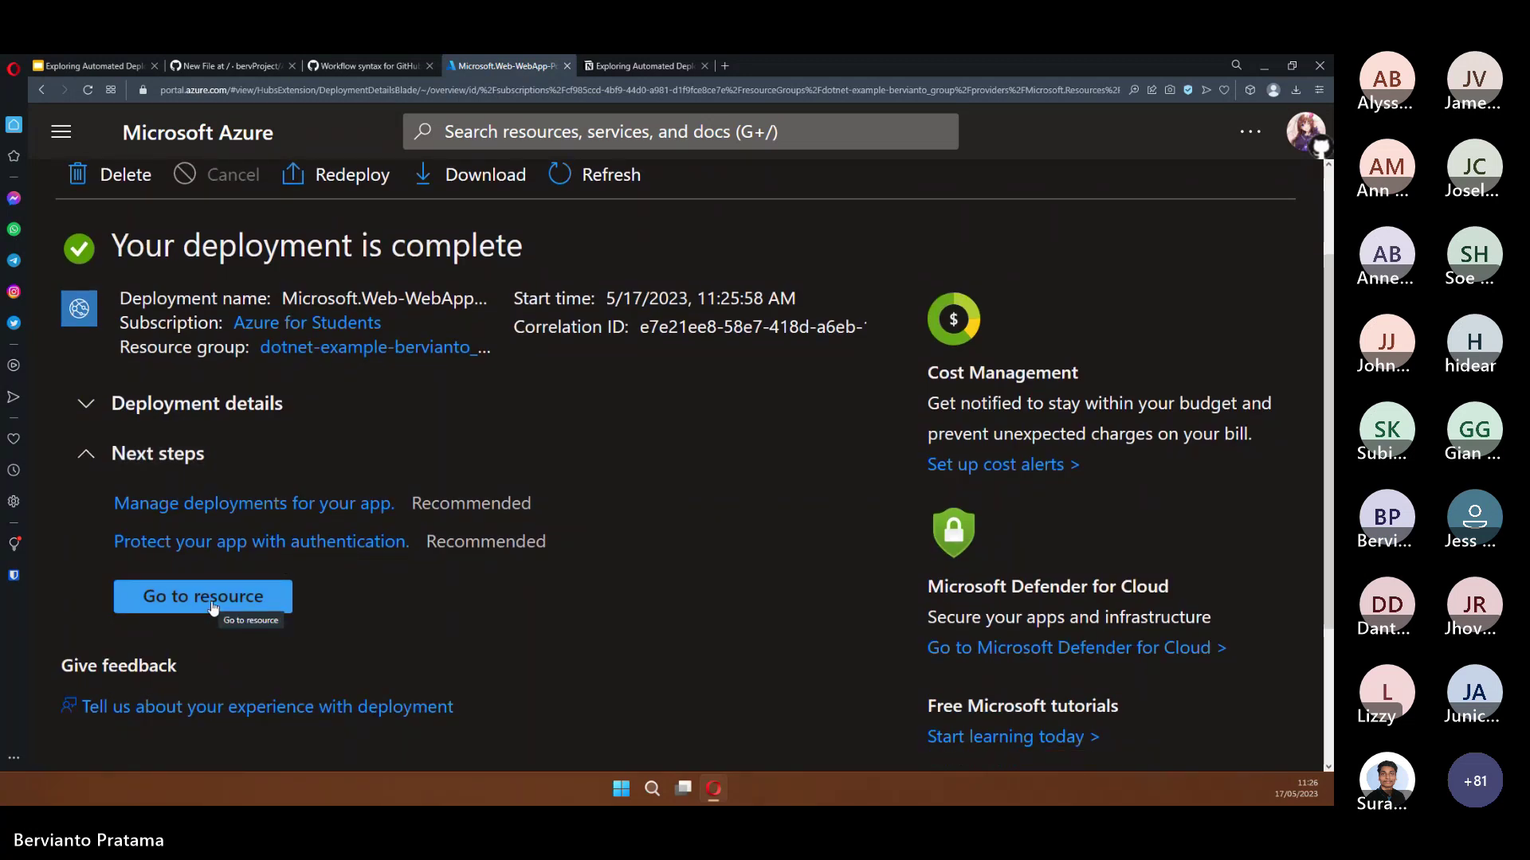
left_click(213, 607)
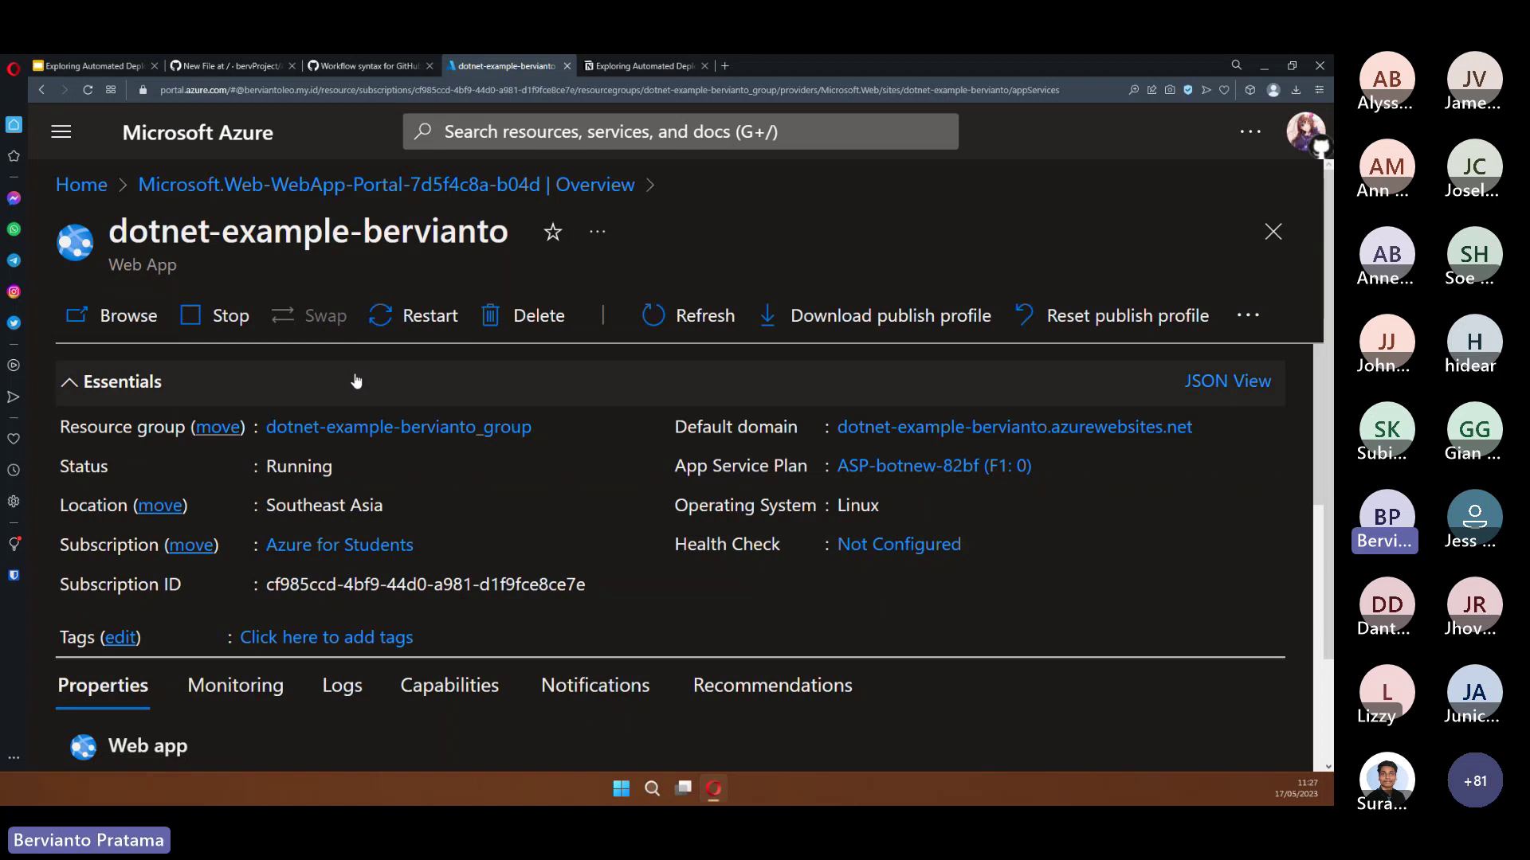
scroll(354, 374, "down", 2)
scroll(360, 354, "up", 2)
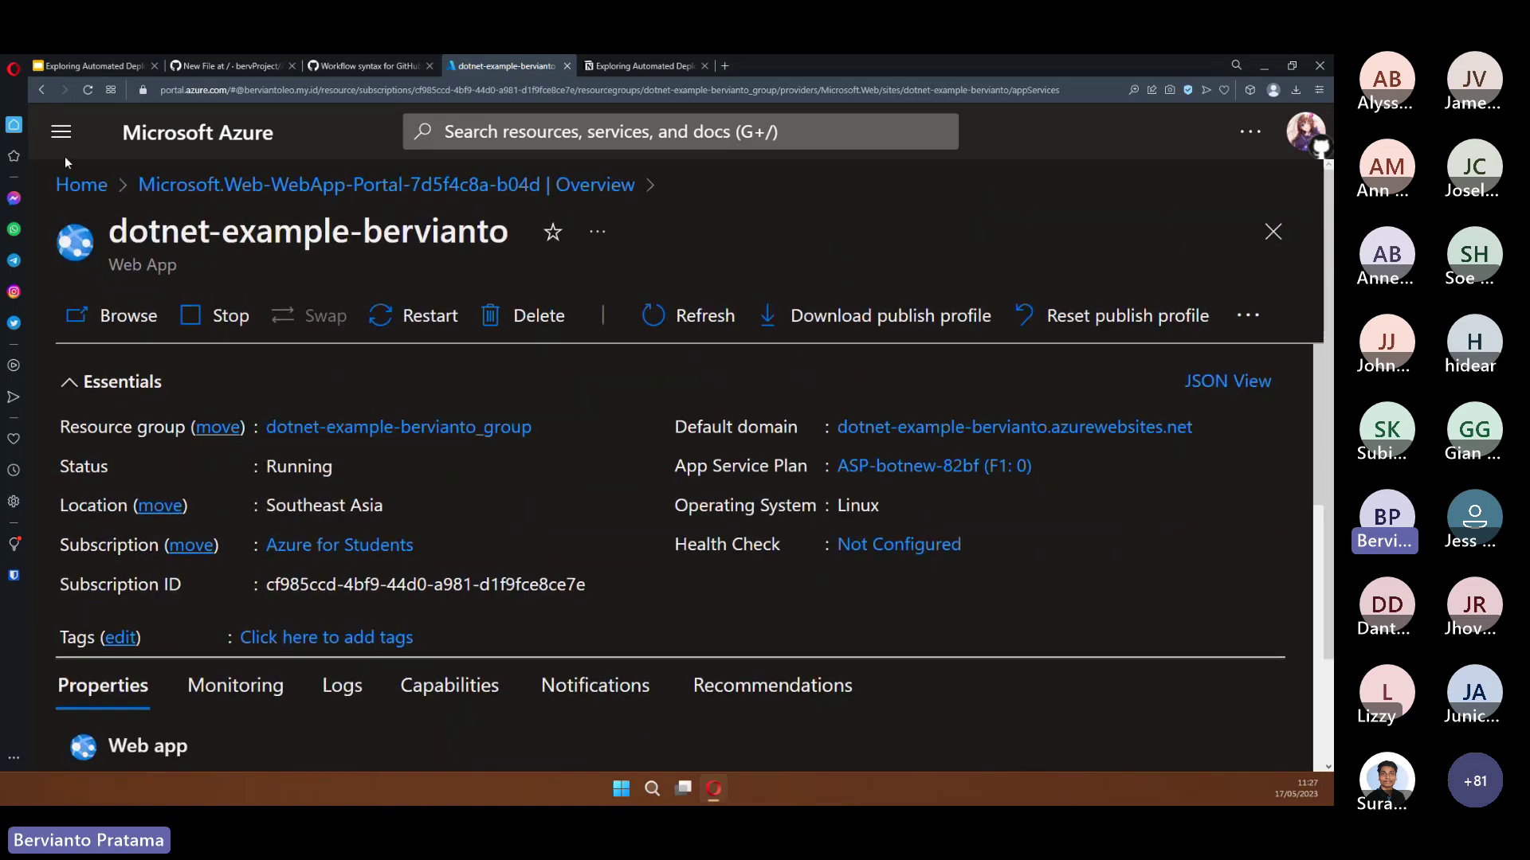
Open the web app's Deployment Center and collapse the navigation menu to show its settings in full.
left_click(61, 132)
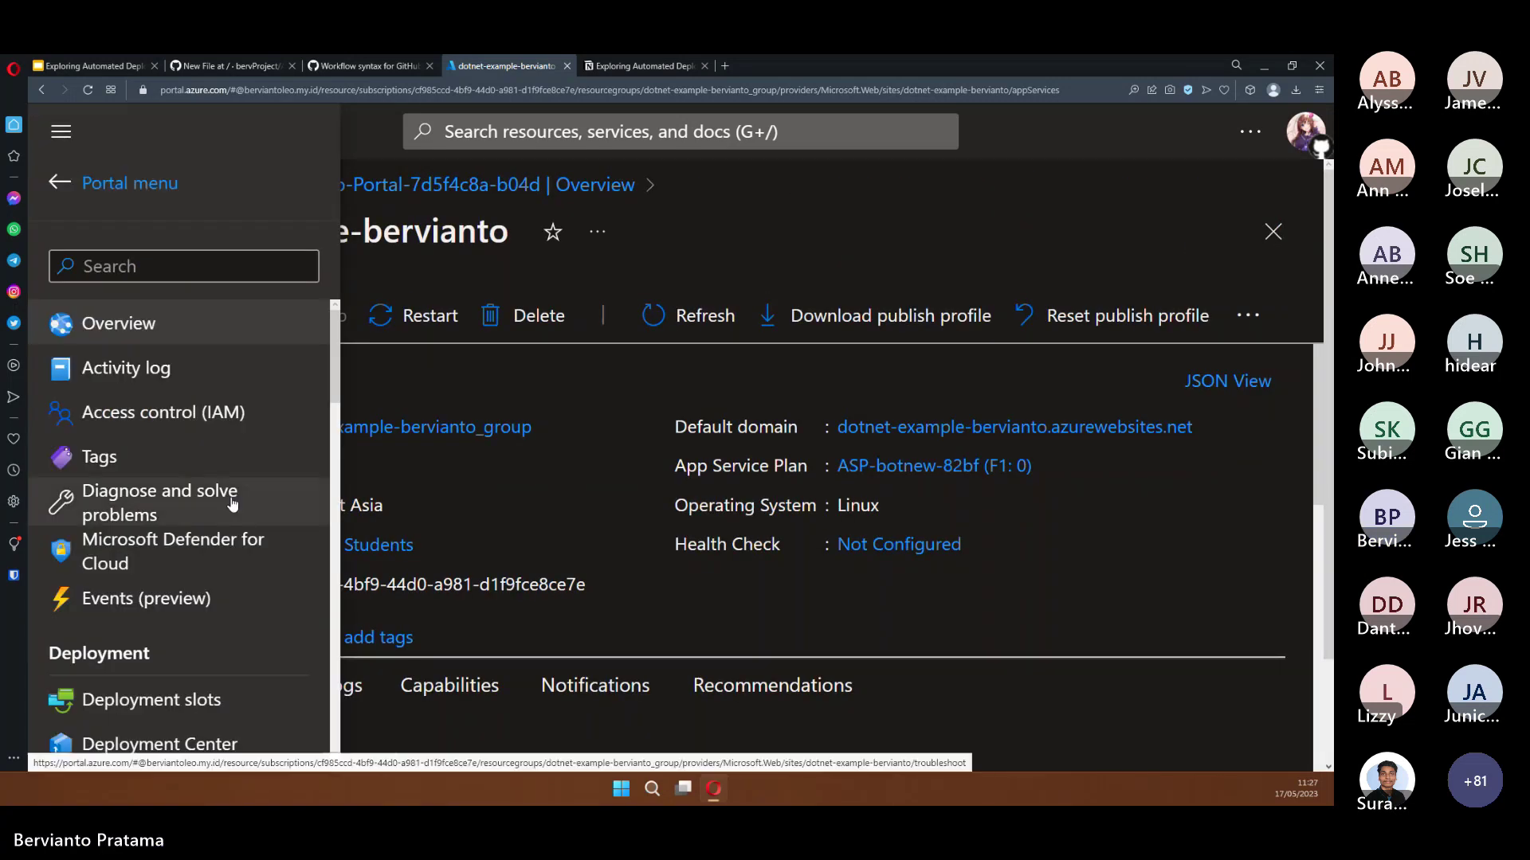
scroll(233, 504, "down", 4)
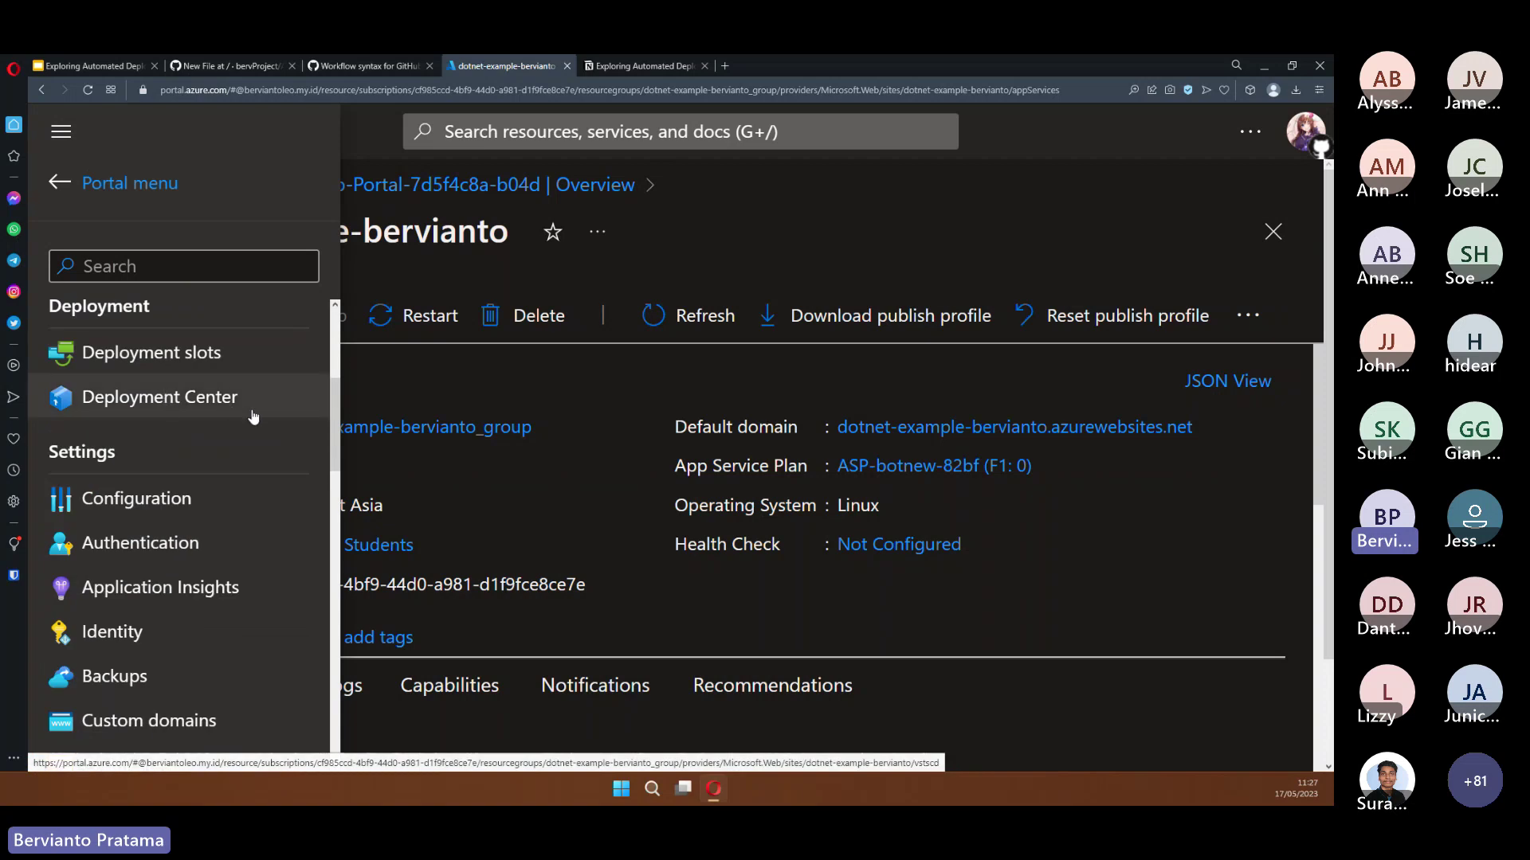
left_click(239, 398)
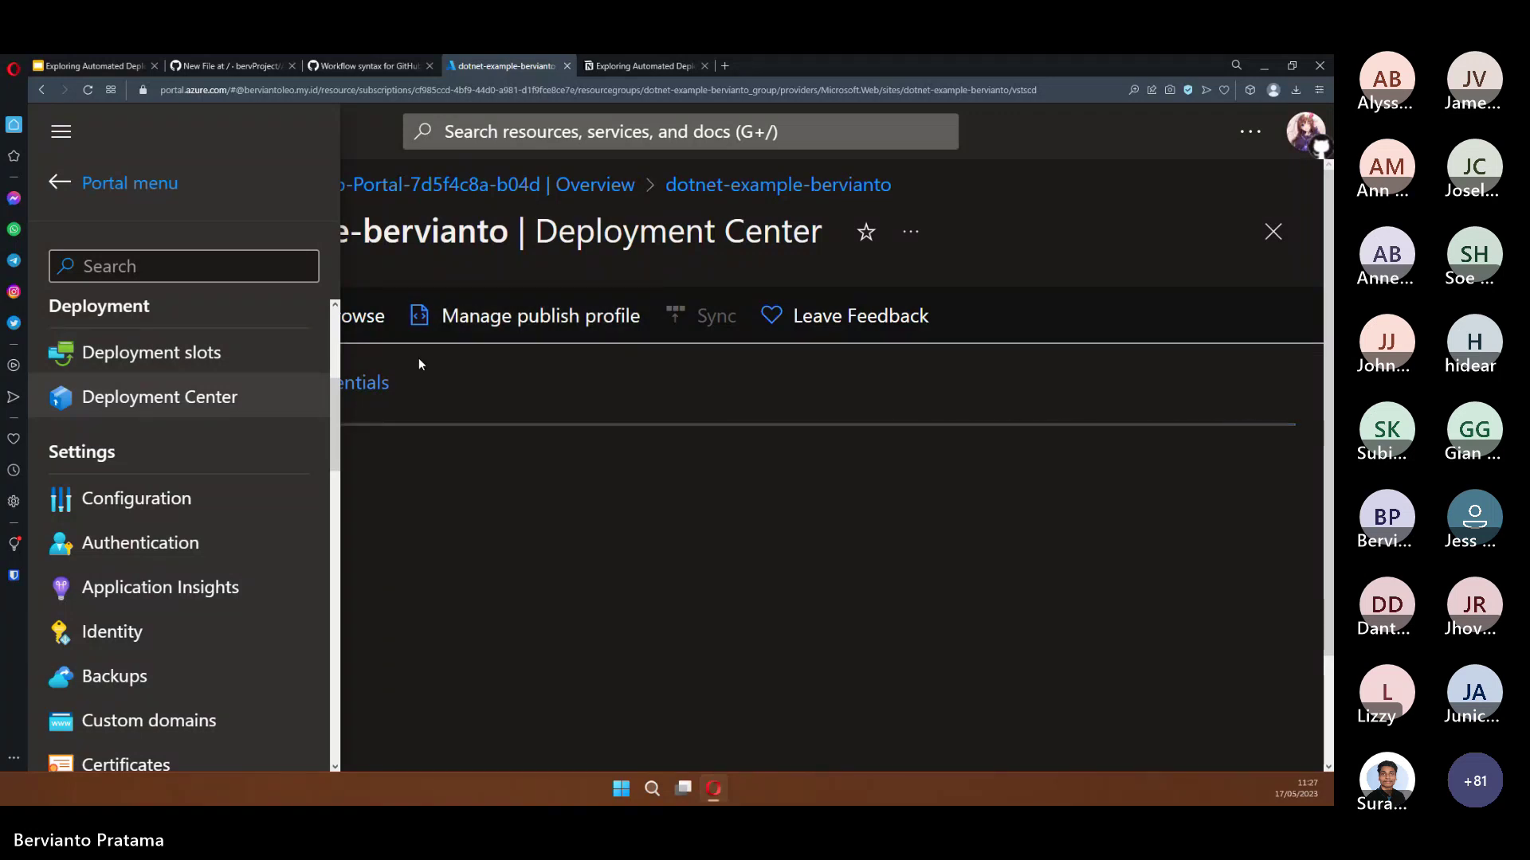
left_click(57, 142)
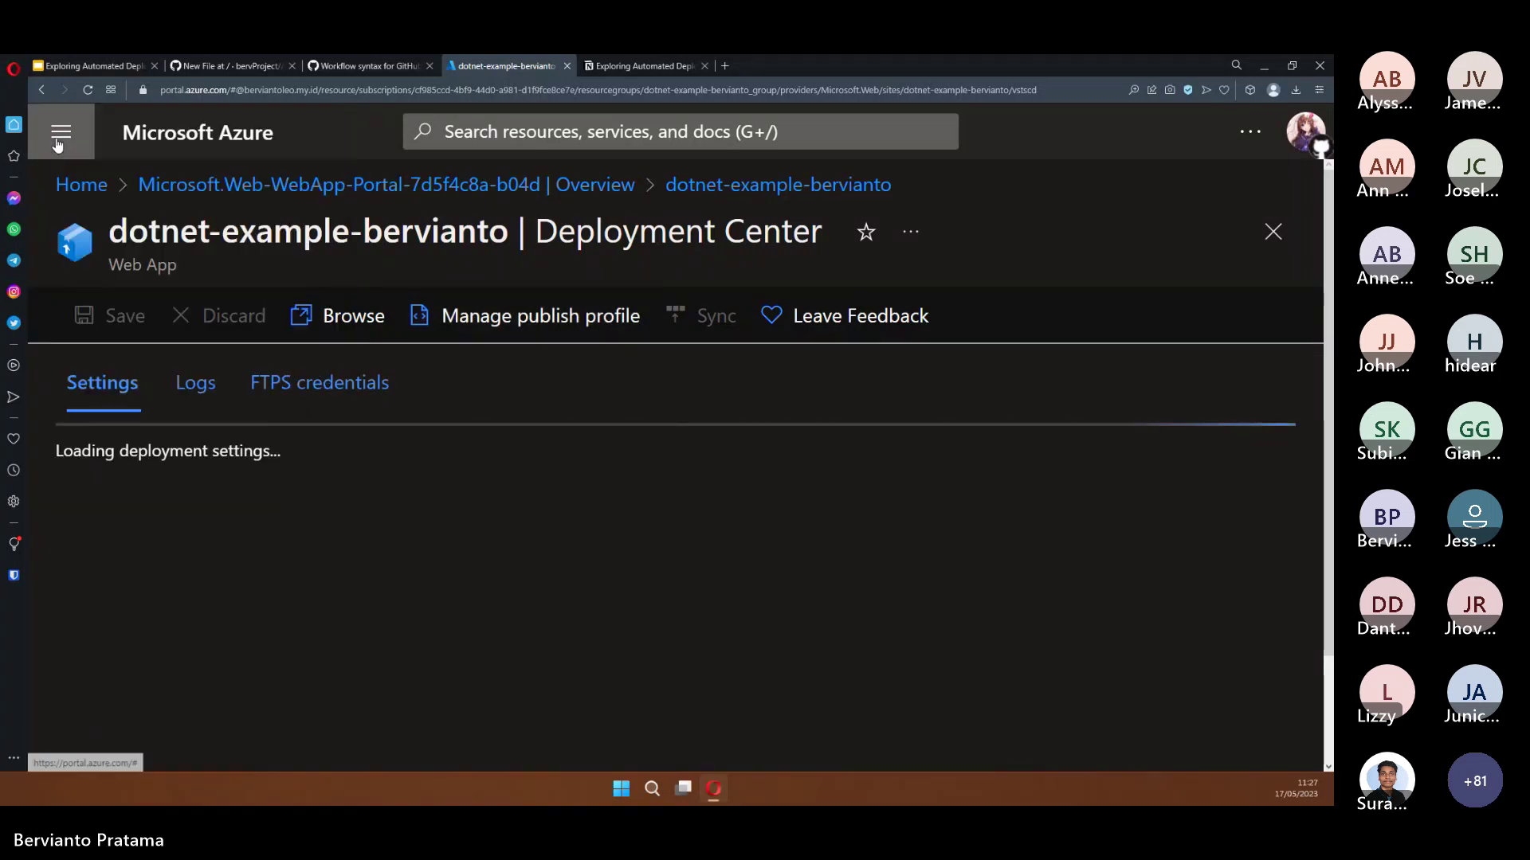